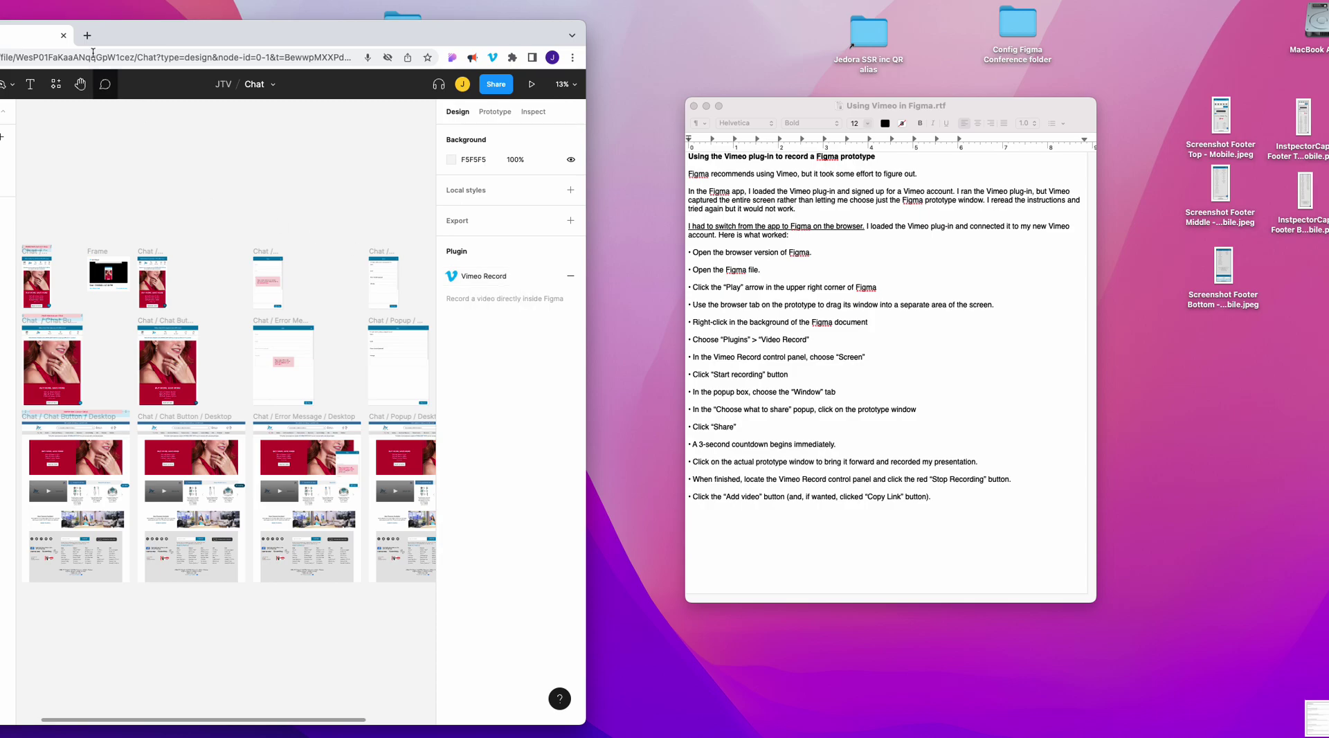
Step: Launch the Vimeo Record plugin from the canvas right-click Plugins menu
{"action": "left_click", "coordinate": [55, 84]}
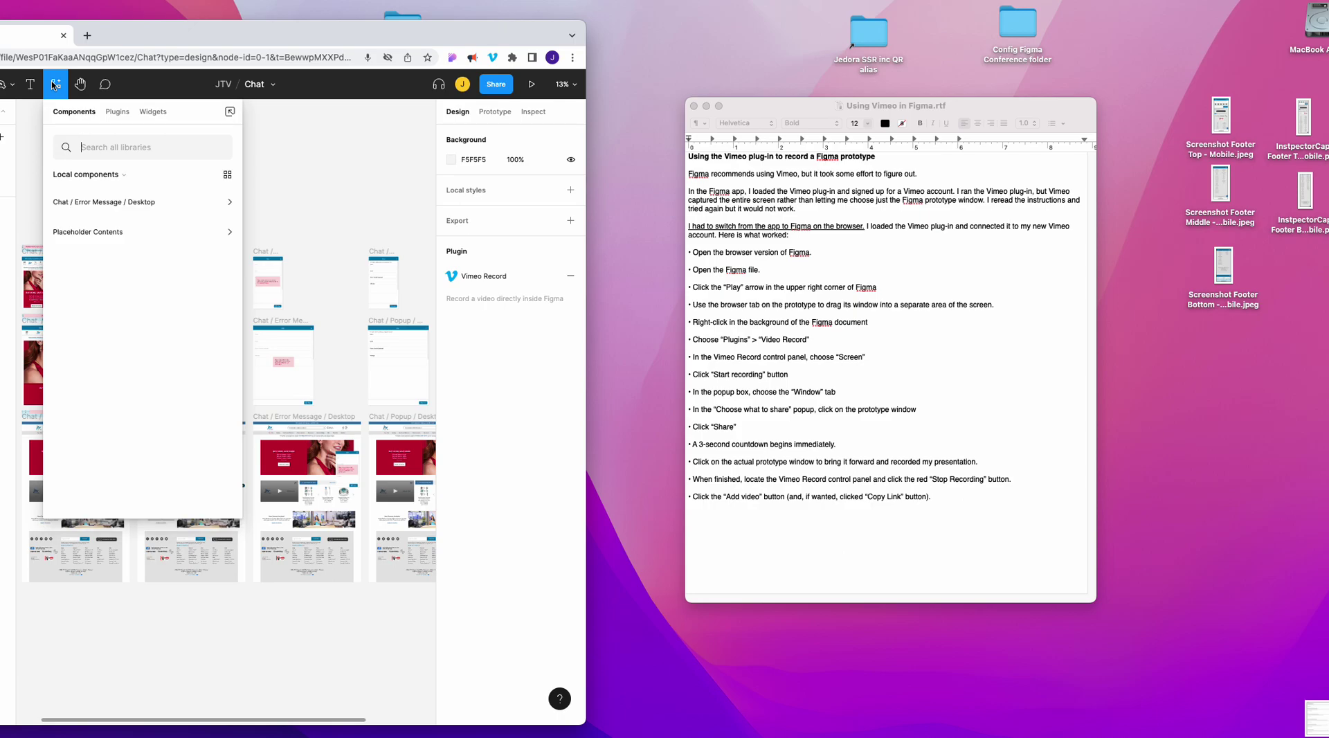
{"action": "left_click", "coordinate": [367, 163]}
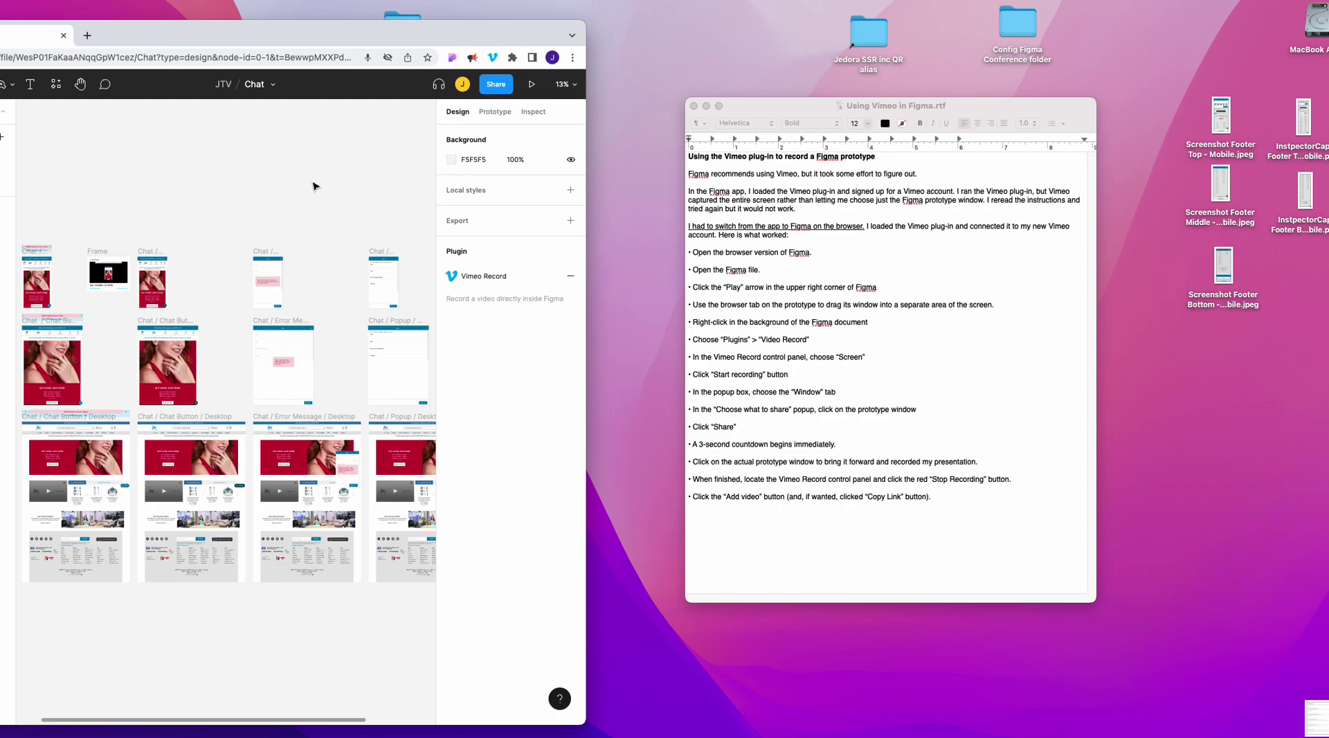
{"action": "right_click", "coordinate": [315, 186]}
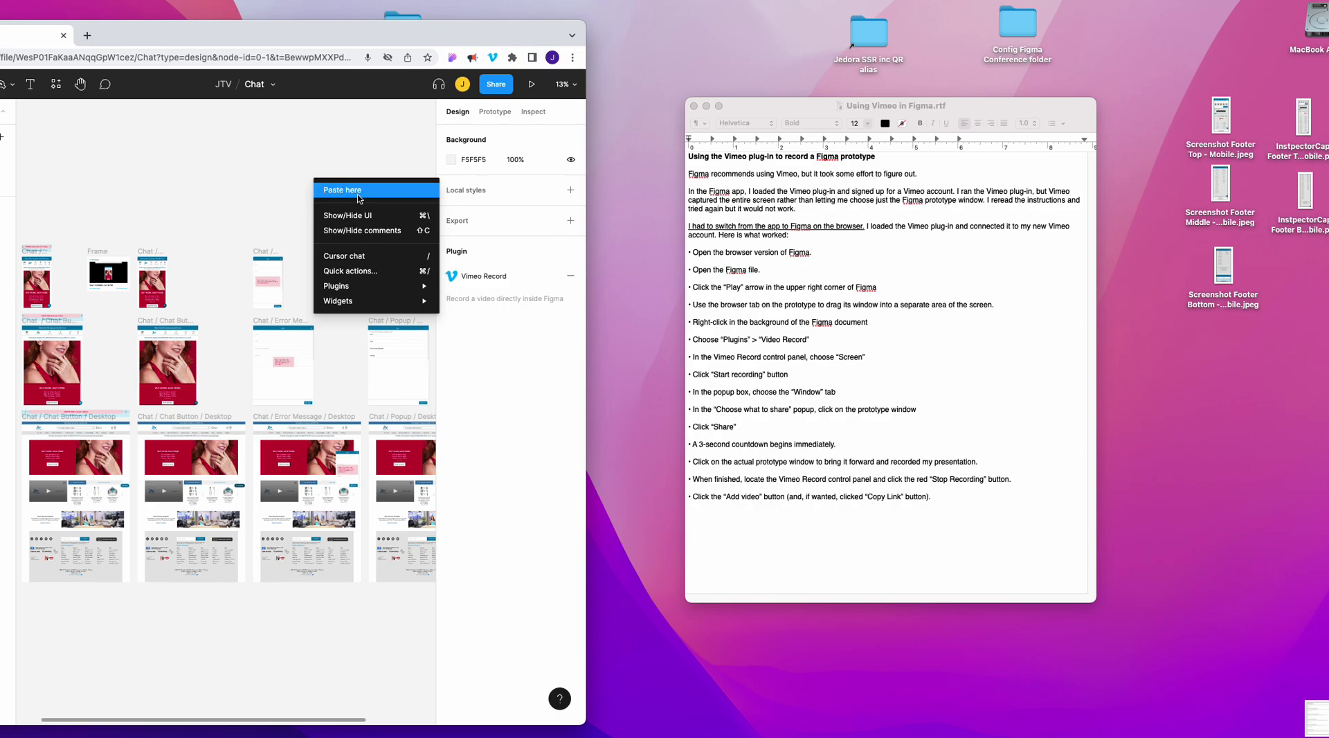
{"action": "mouse_move", "coordinate": [391, 289]}
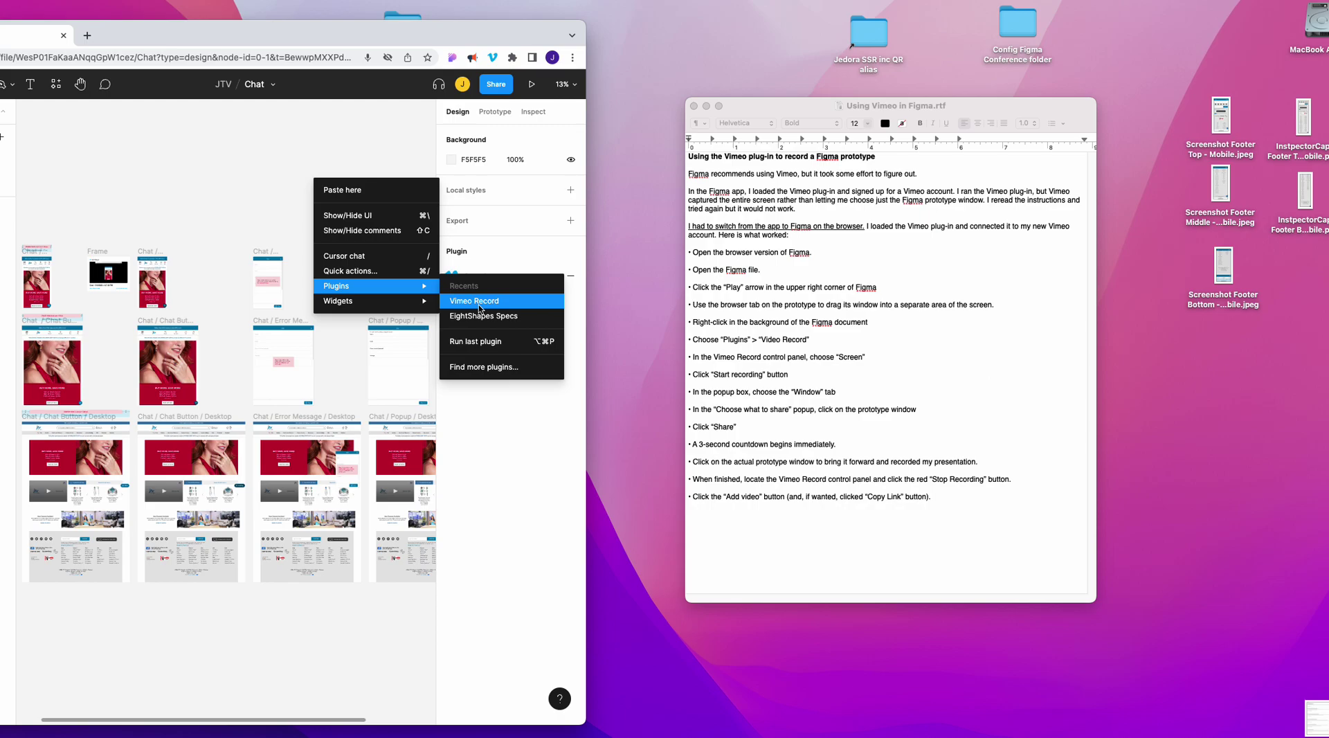
{"action": "left_click", "coordinate": [474, 301]}
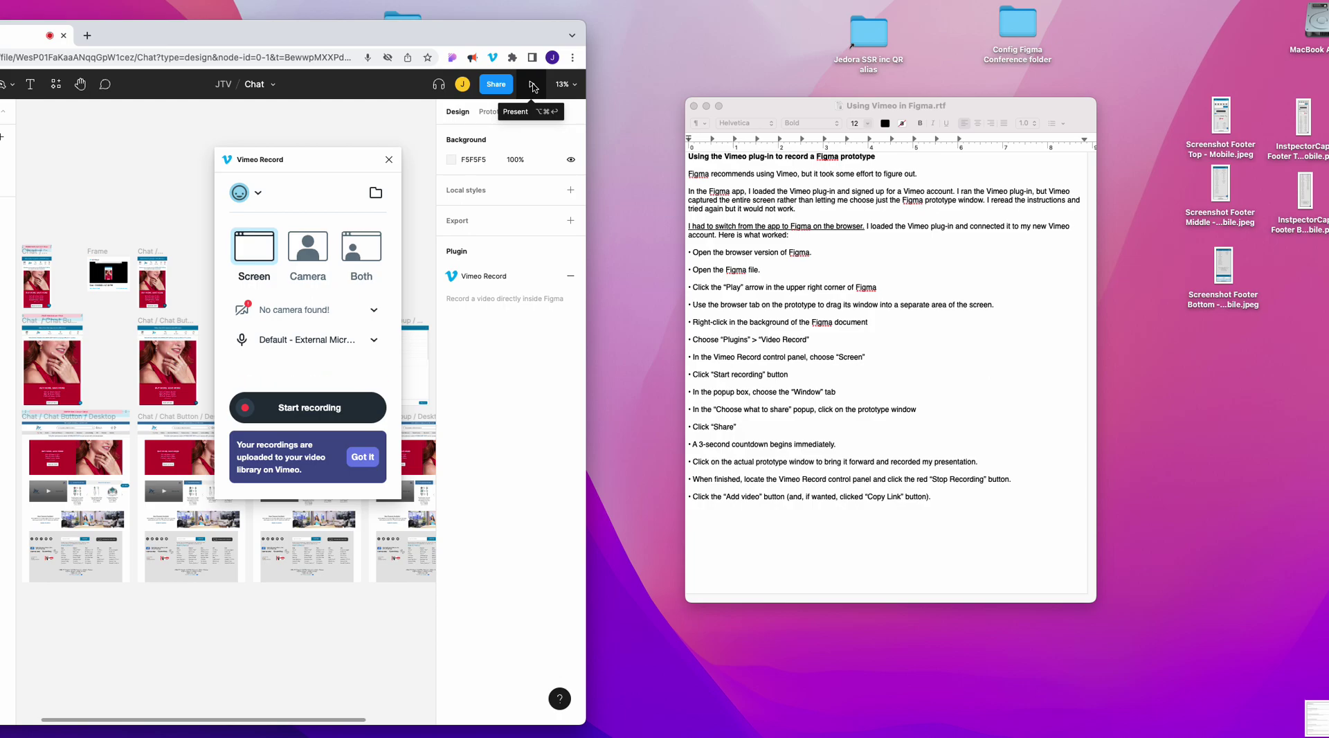
Step: Present the Chat prototype and move its 'Page 1 - Chat' tab into a separate window
{"action": "left_click", "coordinate": [533, 86]}
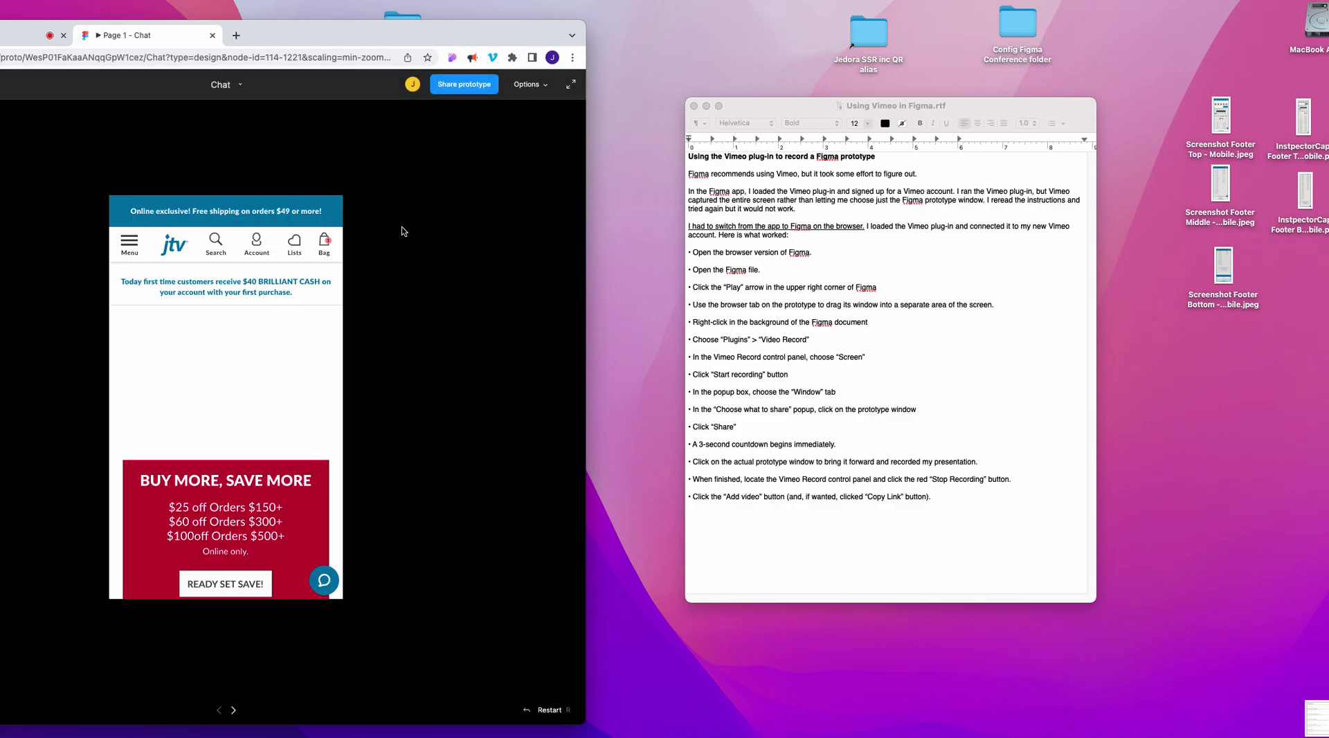
{"action": "left_click", "coordinate": [404, 231]}
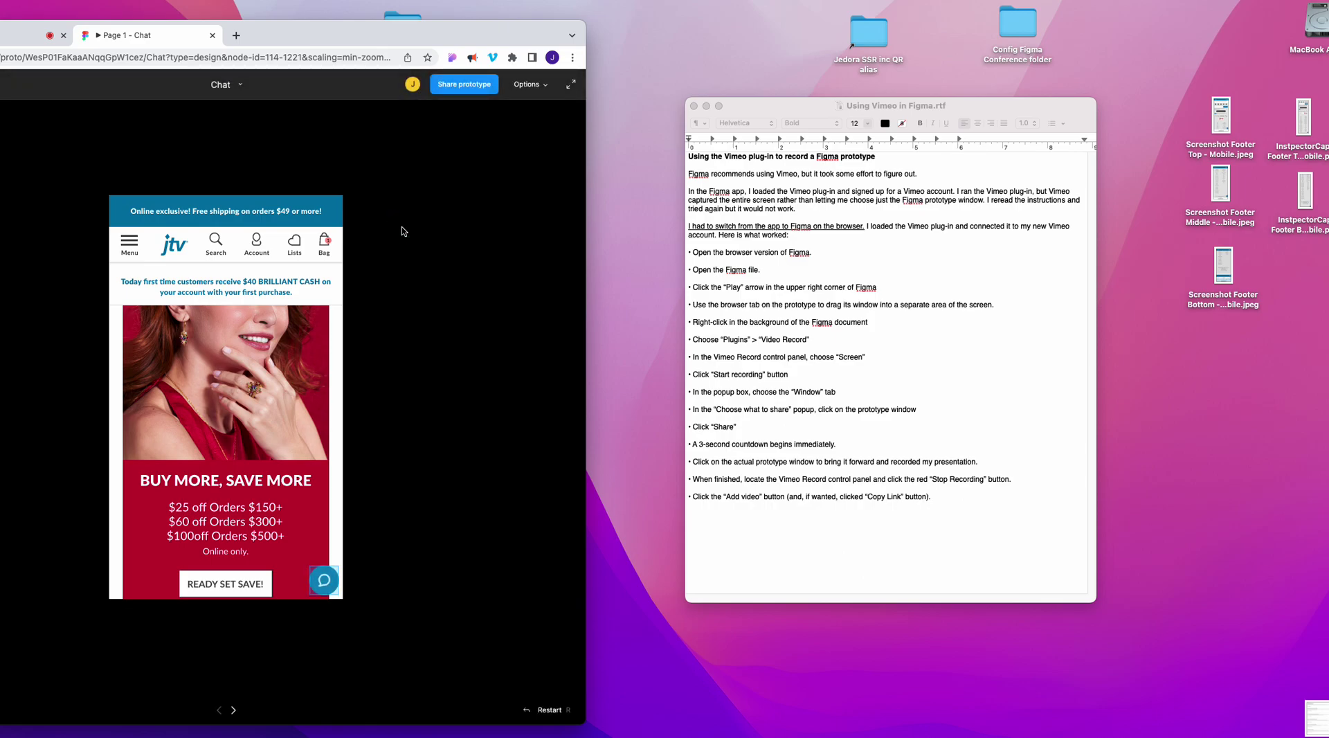
{"action": "left_click", "coordinate": [404, 231]}
{"action": "left_click", "coordinate": [404, 232]}
{"action": "left_click_drag", "start_coordinate": [127, 37], "coordinate": [714, 35]}
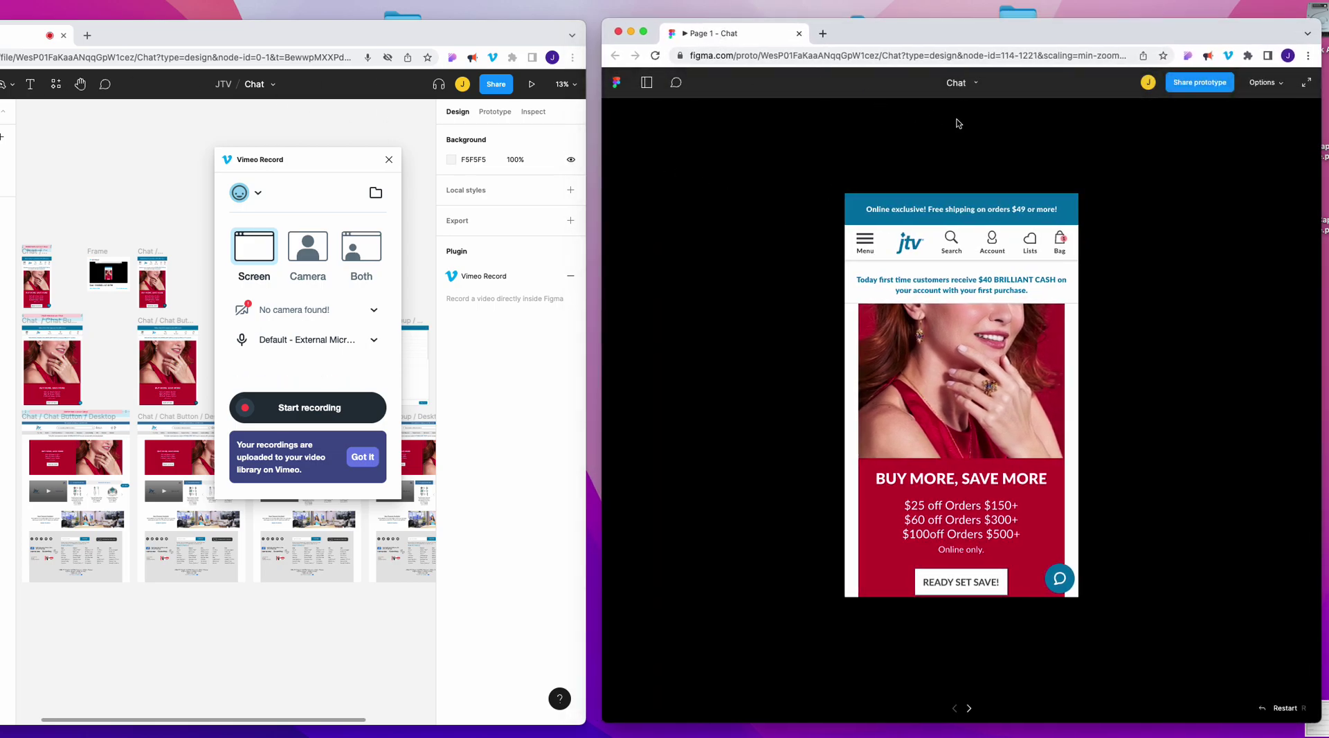
Step: Dismiss the stray canvas menu and start a new recording in Vimeo Record
{"action": "right_click", "coordinate": [366, 125]}
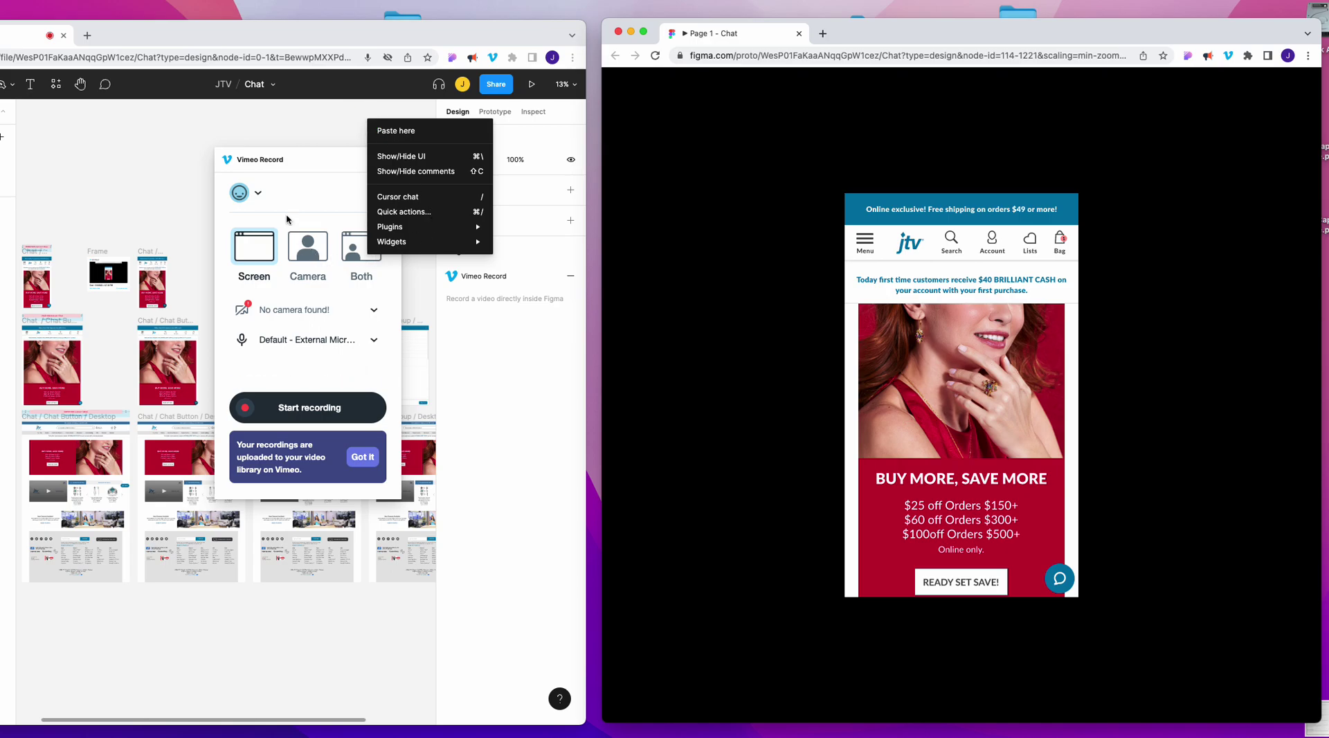
{"action": "left_click", "coordinate": [320, 166]}
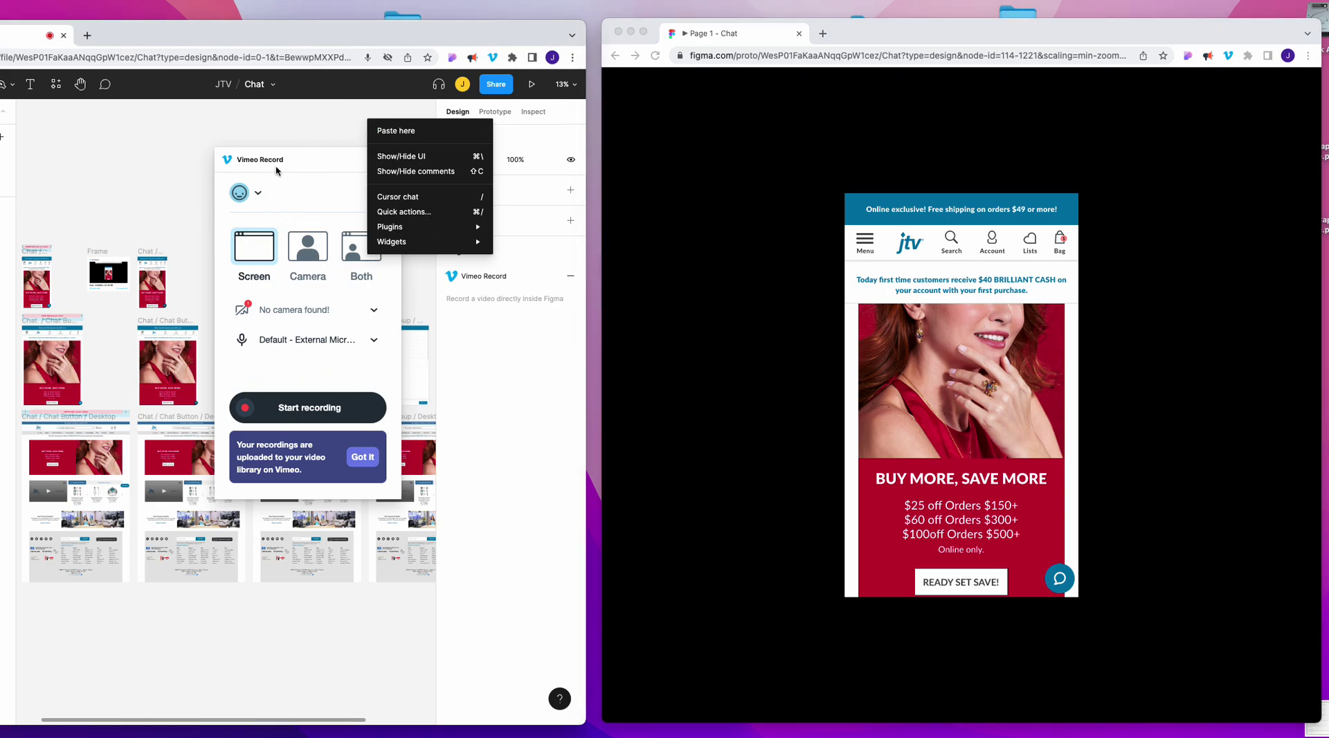
{"action": "left_click", "coordinate": [301, 161]}
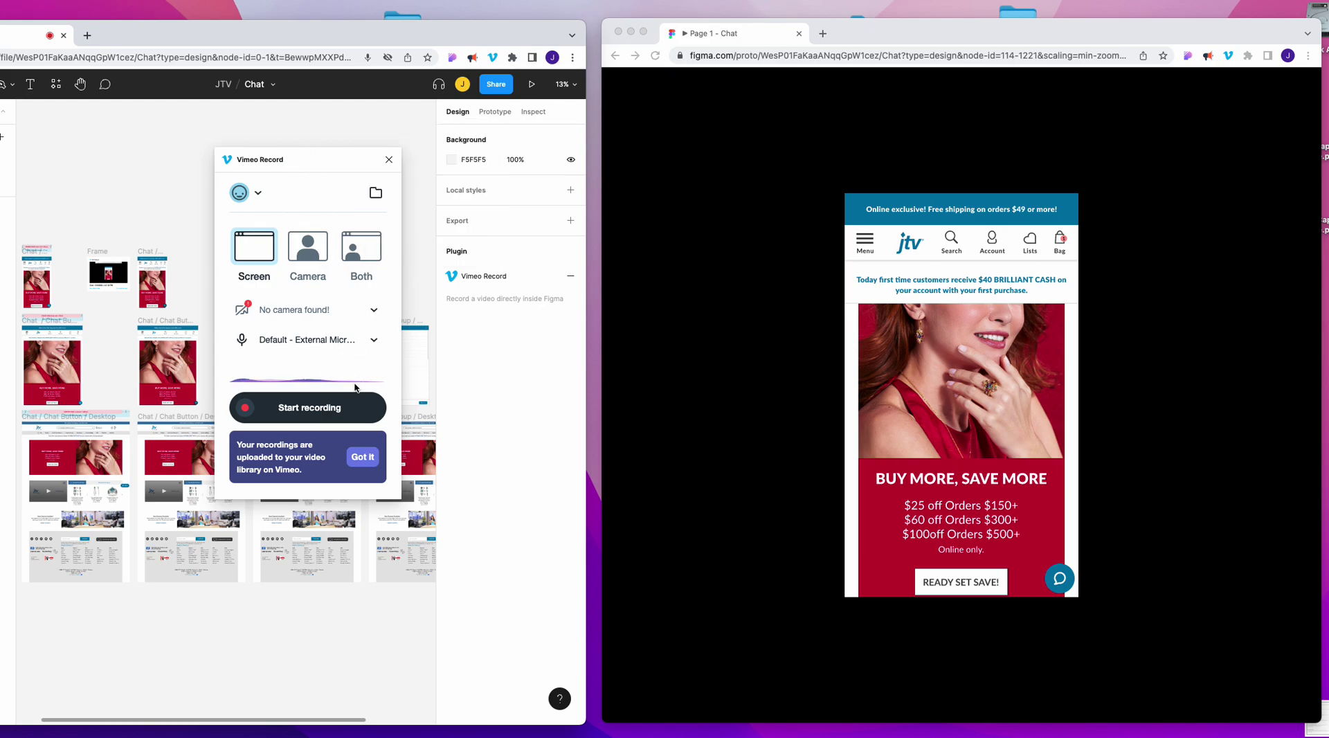
{"action": "left_click", "coordinate": [299, 408]}
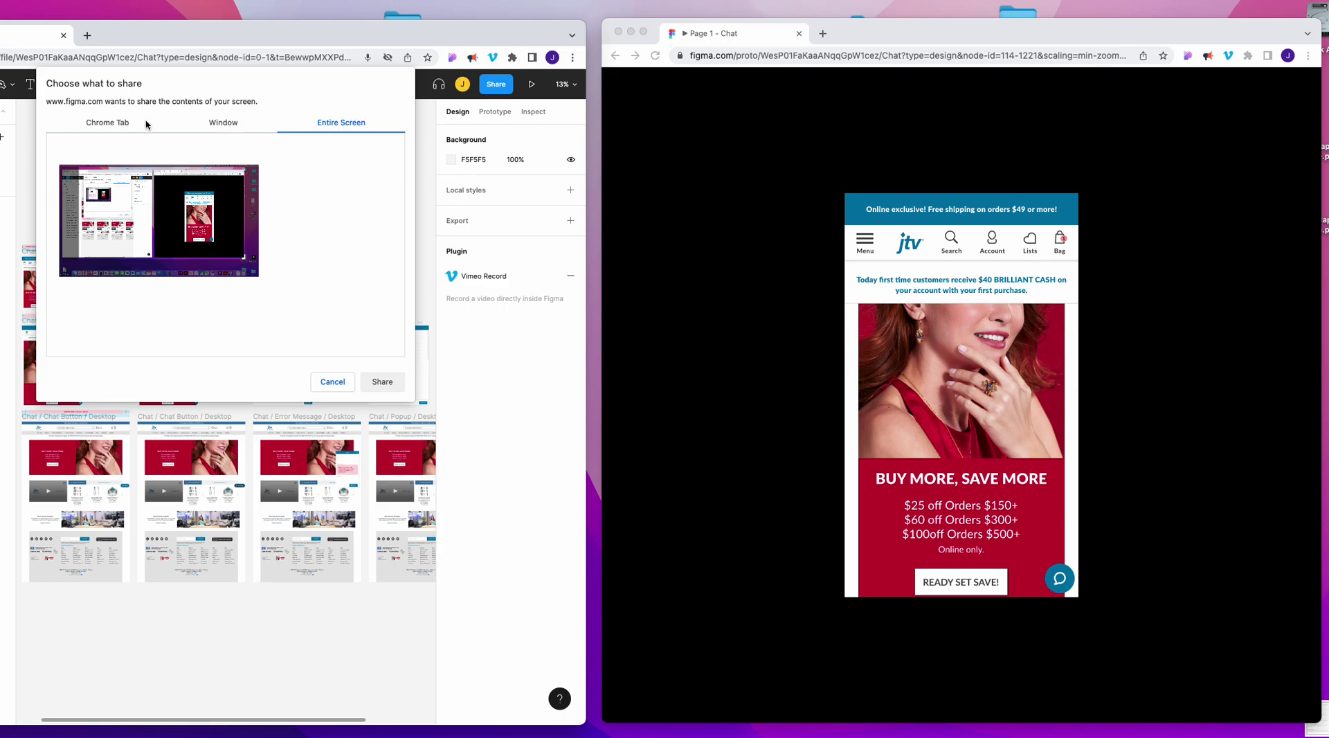
Step: Share only the 'Page 1 - Chat' window with Vimeo Record to begin capturing
{"action": "left_click", "coordinate": [230, 124]}
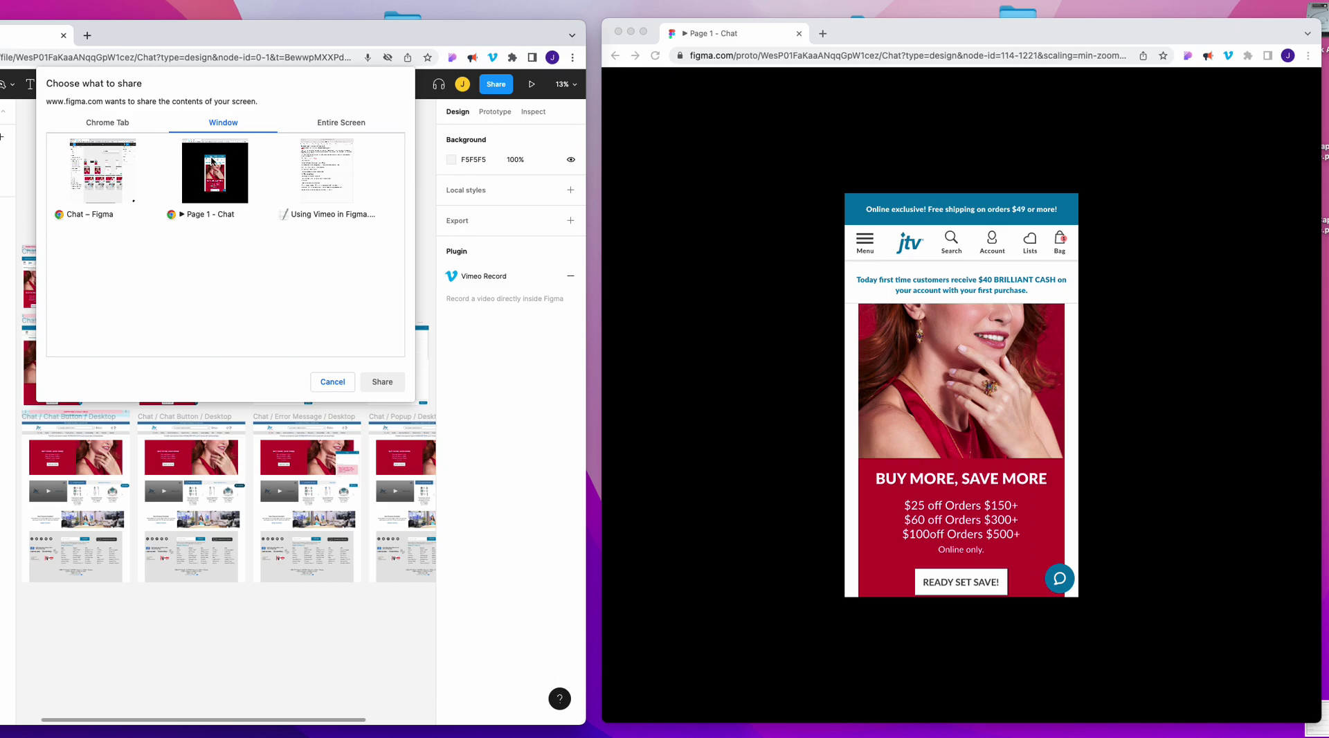
{"action": "left_click", "coordinate": [237, 182]}
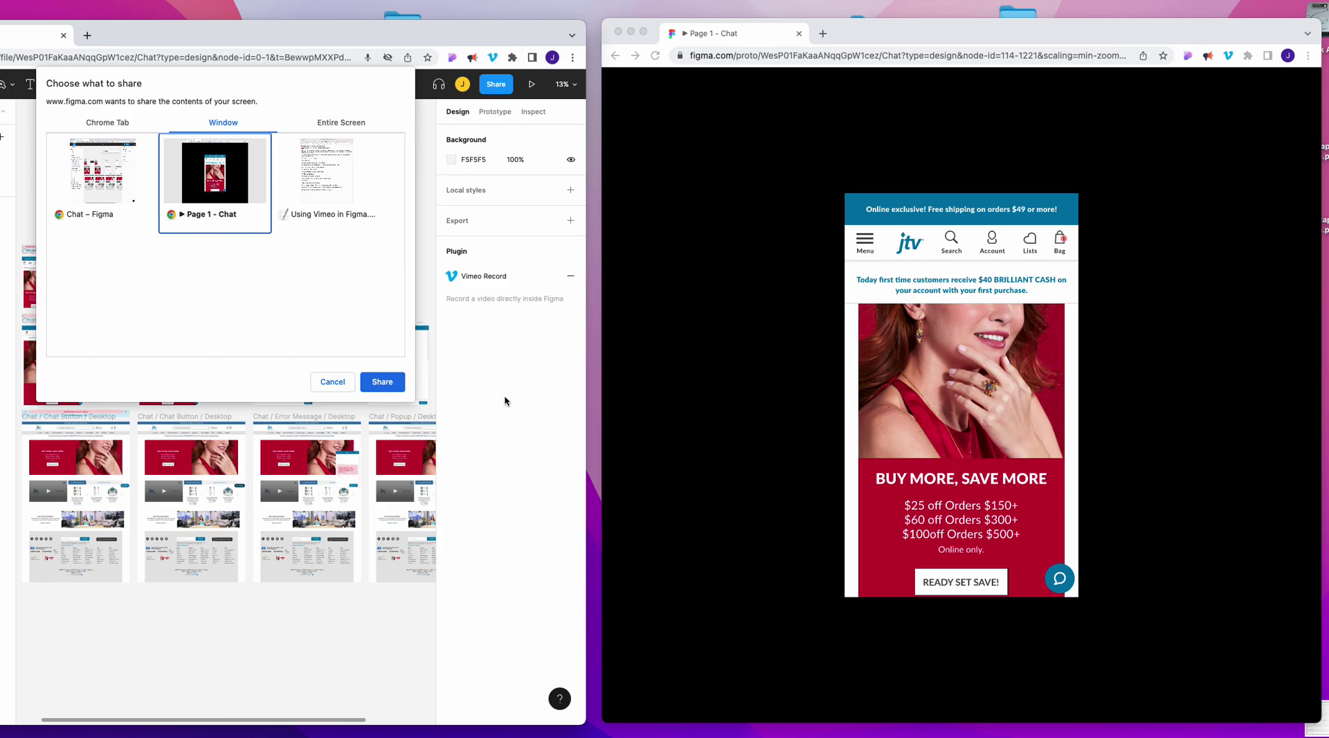
{"action": "left_click", "coordinate": [383, 383]}
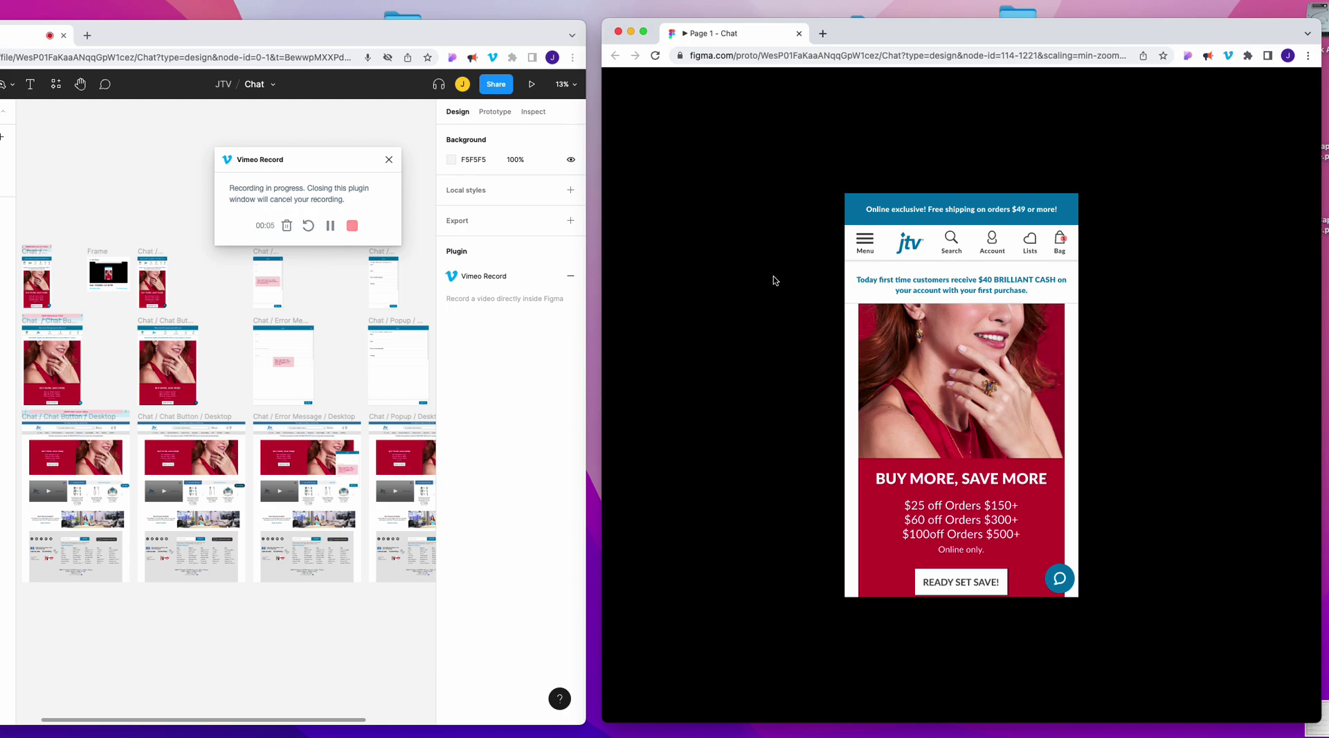
Step: Click through the chat form, waiting state and error screens, then submit to return home
{"action": "left_click", "coordinate": [1059, 579]}
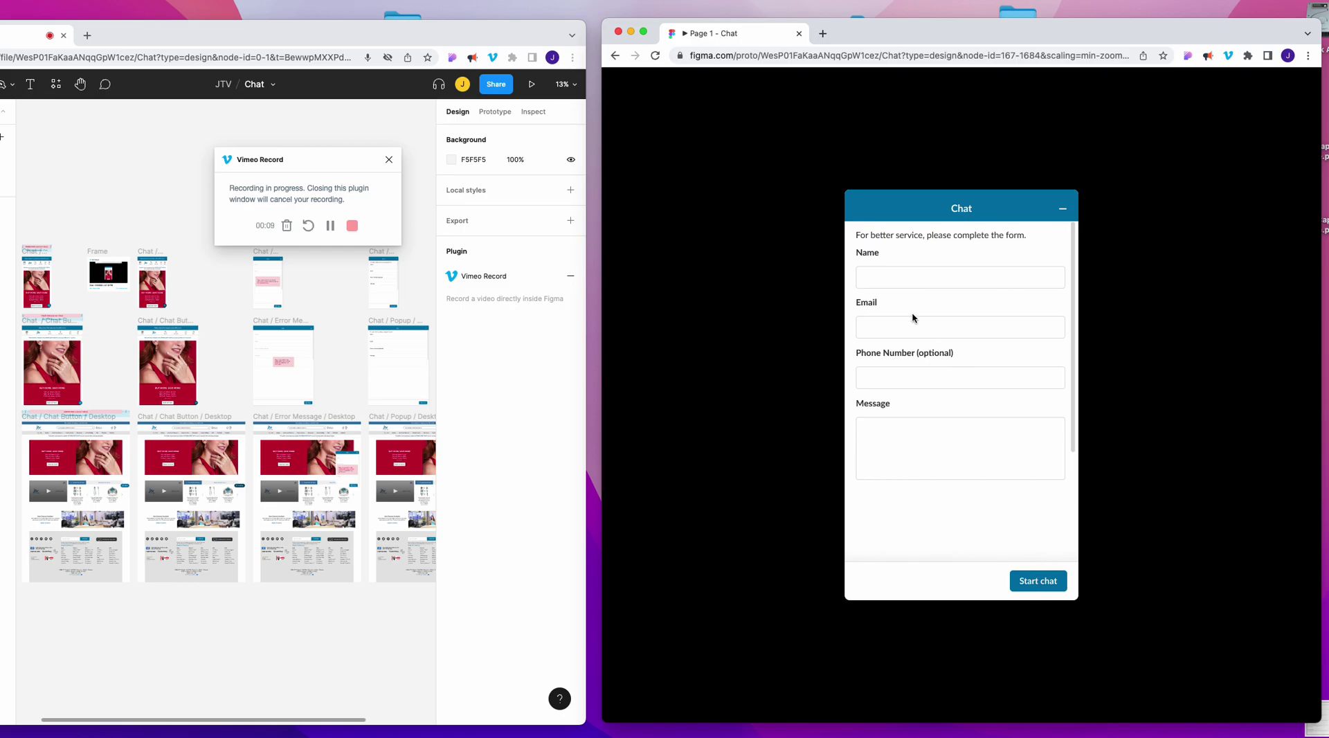
{"action": "left_click", "coordinate": [868, 279]}
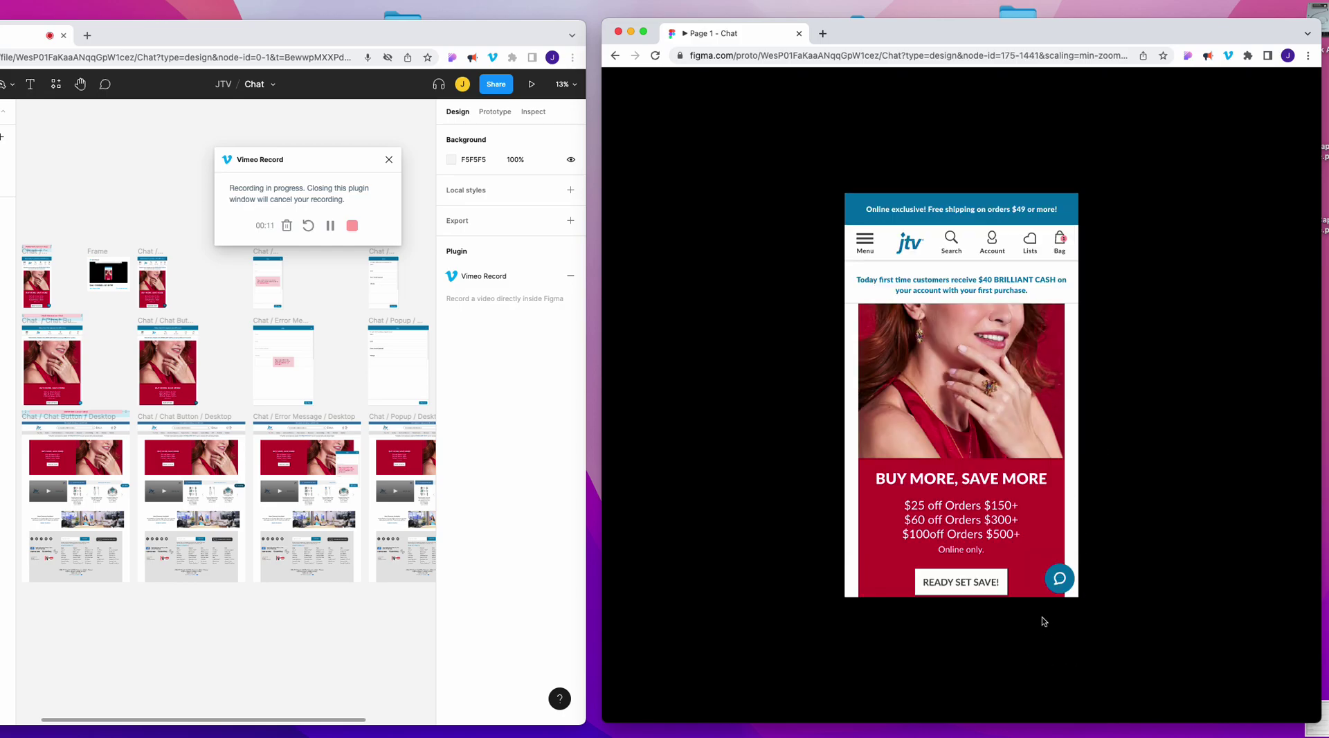
{"action": "left_click", "coordinate": [1059, 577]}
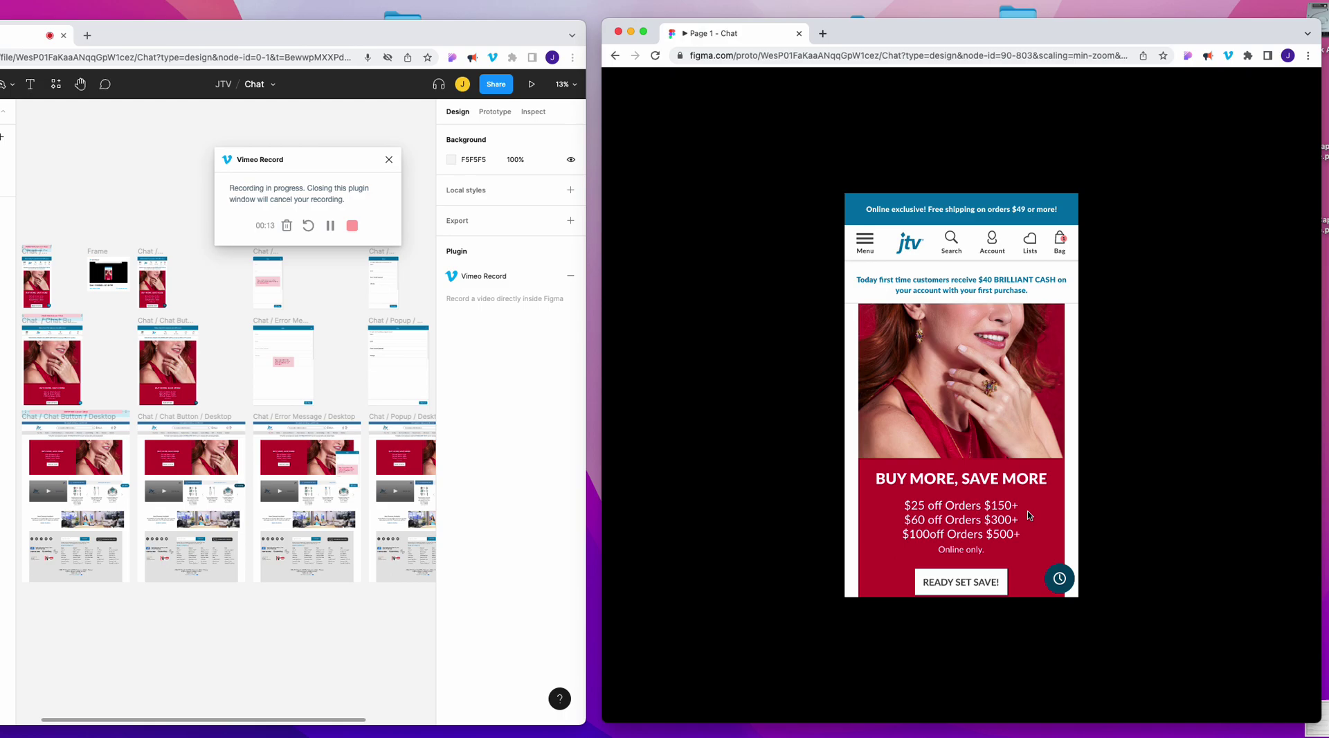
{"action": "left_click", "coordinate": [1058, 579]}
{"action": "left_click", "coordinate": [1047, 583]}
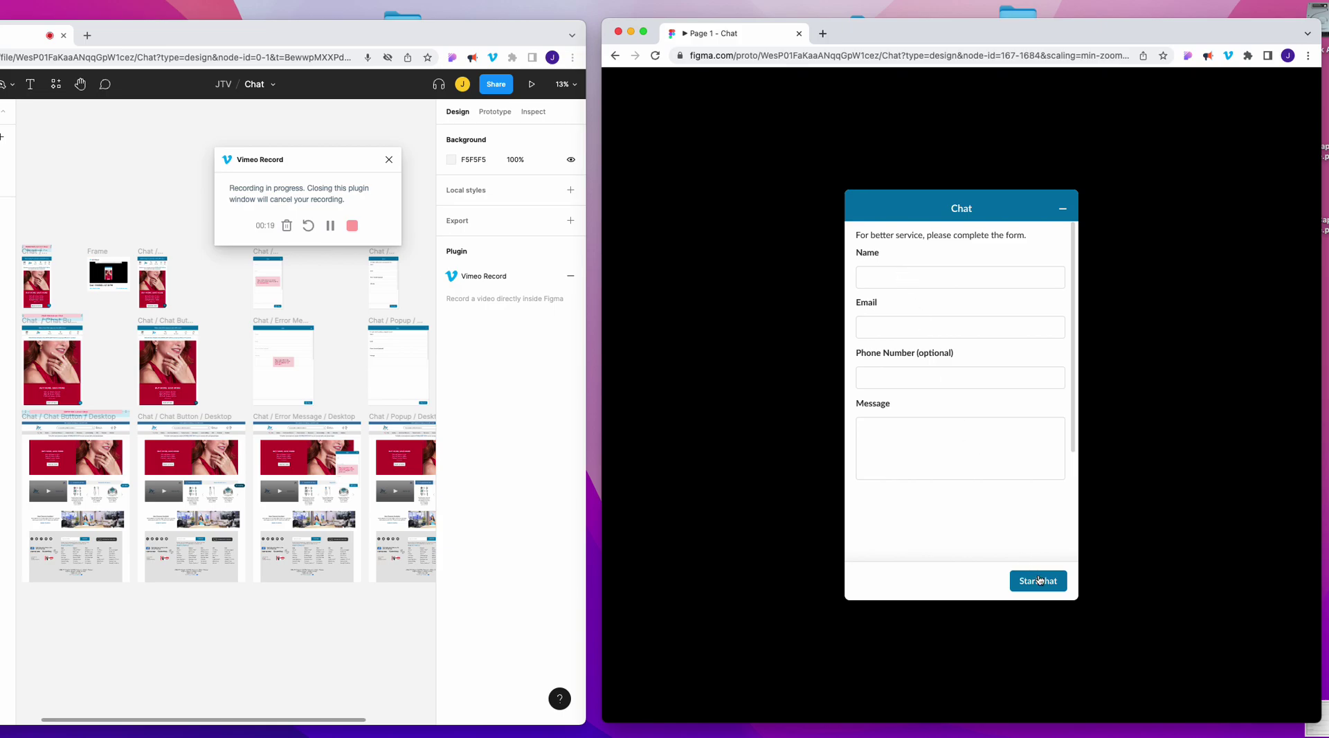
{"action": "left_click", "coordinate": [1038, 581]}
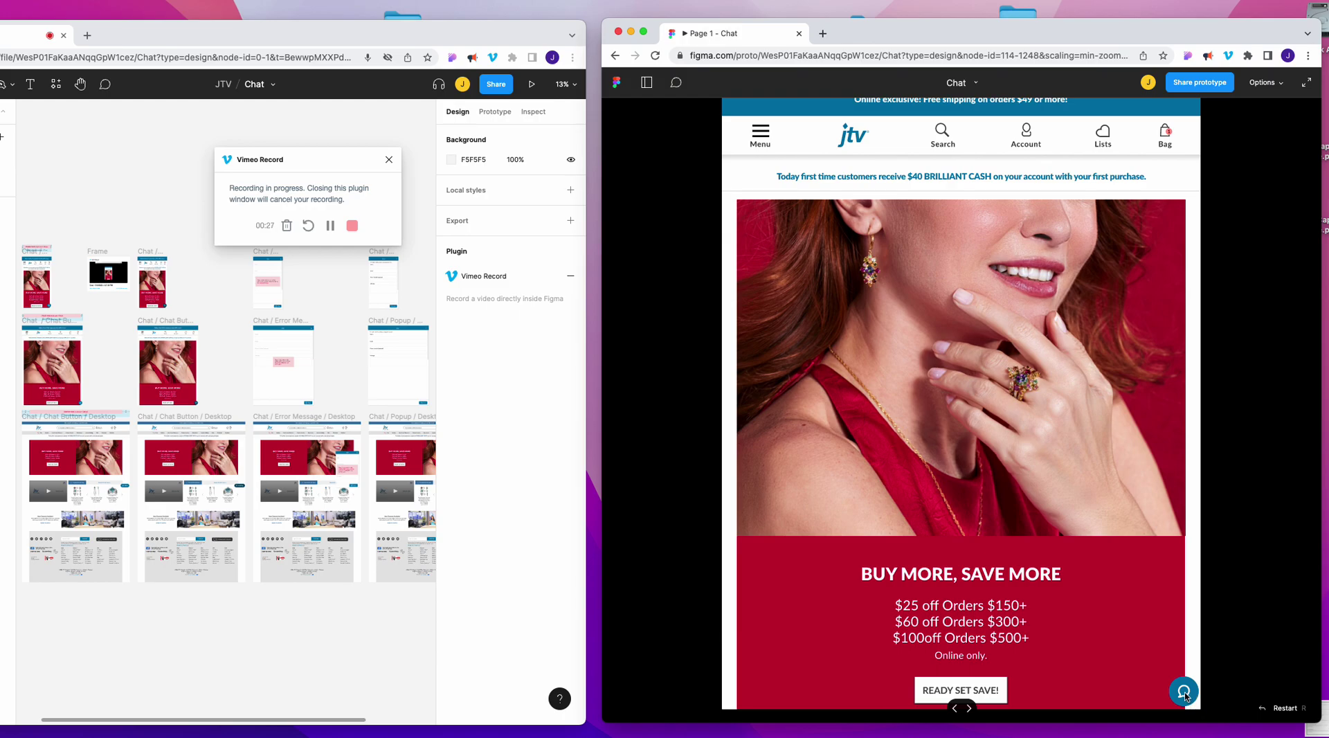
Step: Run the chat flow: open chat, clear the Oops error, start chat
{"action": "left_click", "coordinate": [1184, 692]}
{"action": "left_click", "coordinate": [1184, 692]}
{"action": "left_click", "coordinate": [1168, 692]}
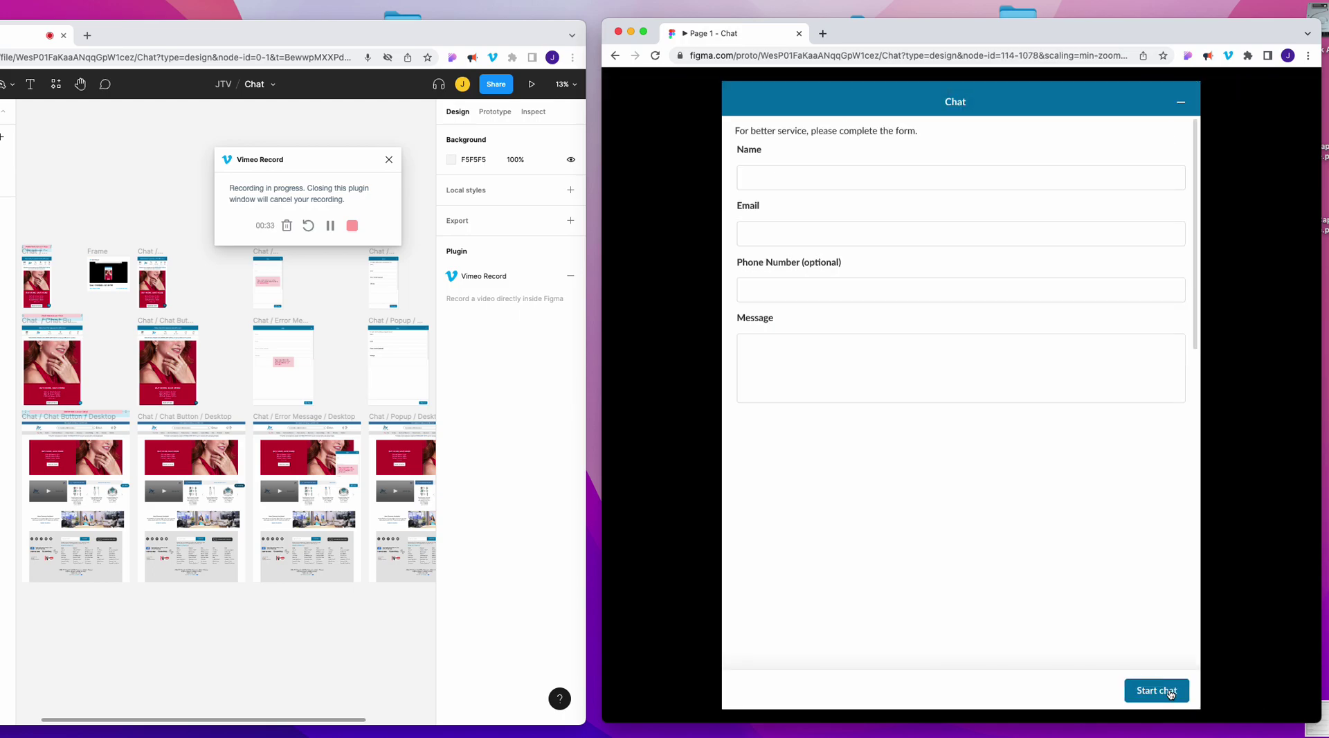
{"action": "left_click", "coordinate": [1170, 692]}
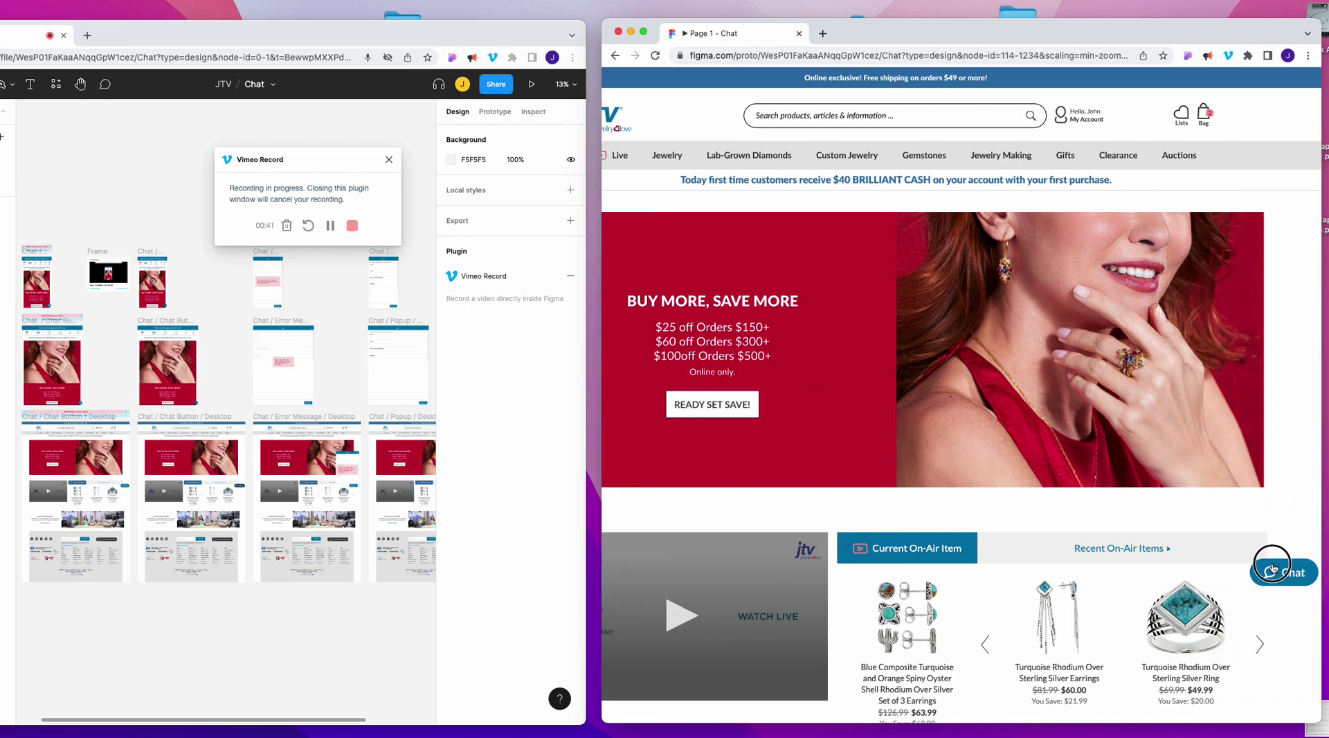
Step: Repeat the chat flow on the desktop layout, ending on the mobile home page
{"action": "left_click", "coordinate": [1273, 569]}
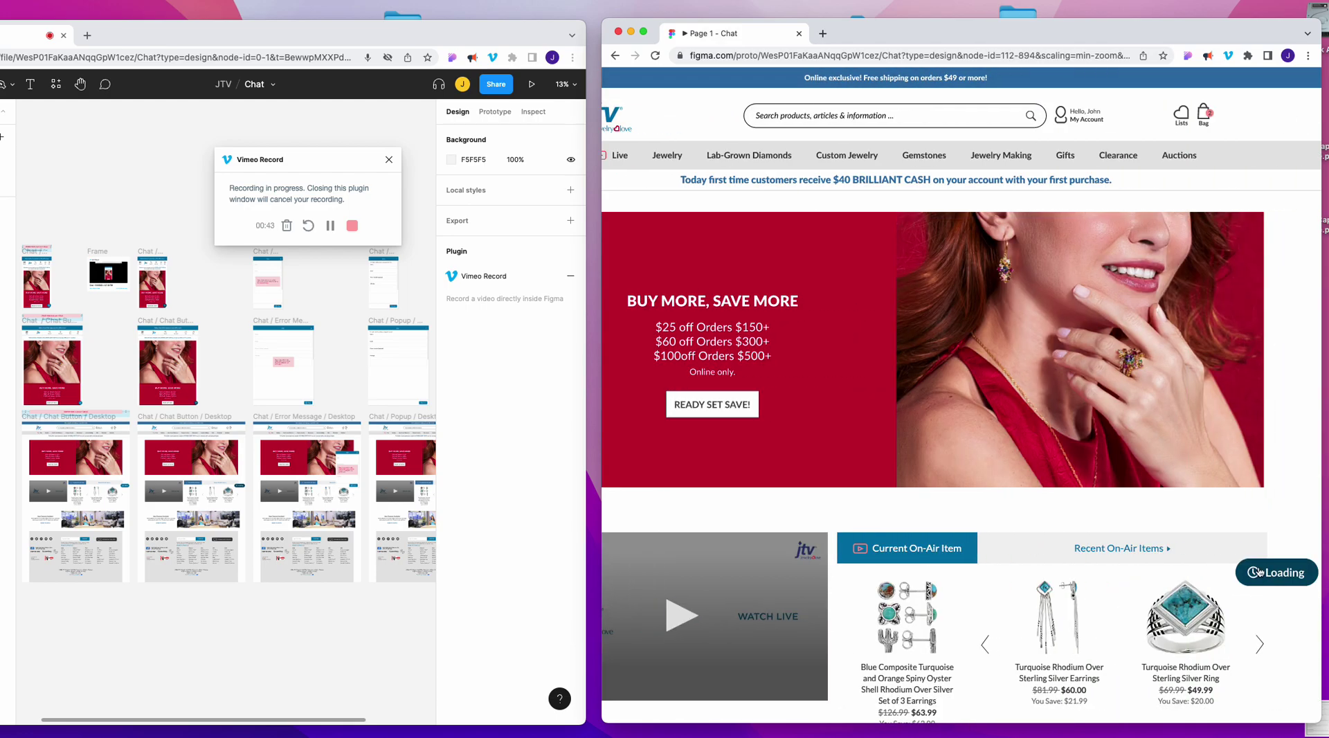
{"action": "left_click", "coordinate": [1257, 574]}
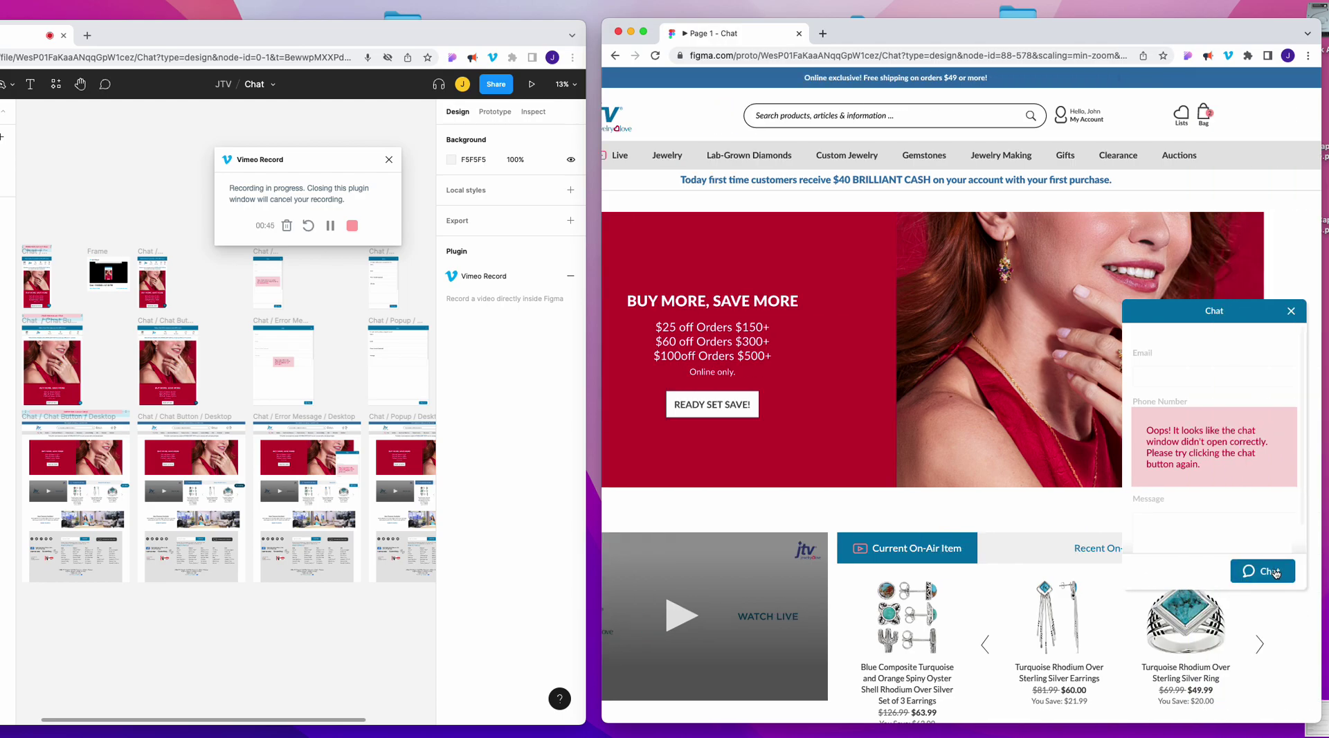
{"action": "left_click", "coordinate": [1276, 575]}
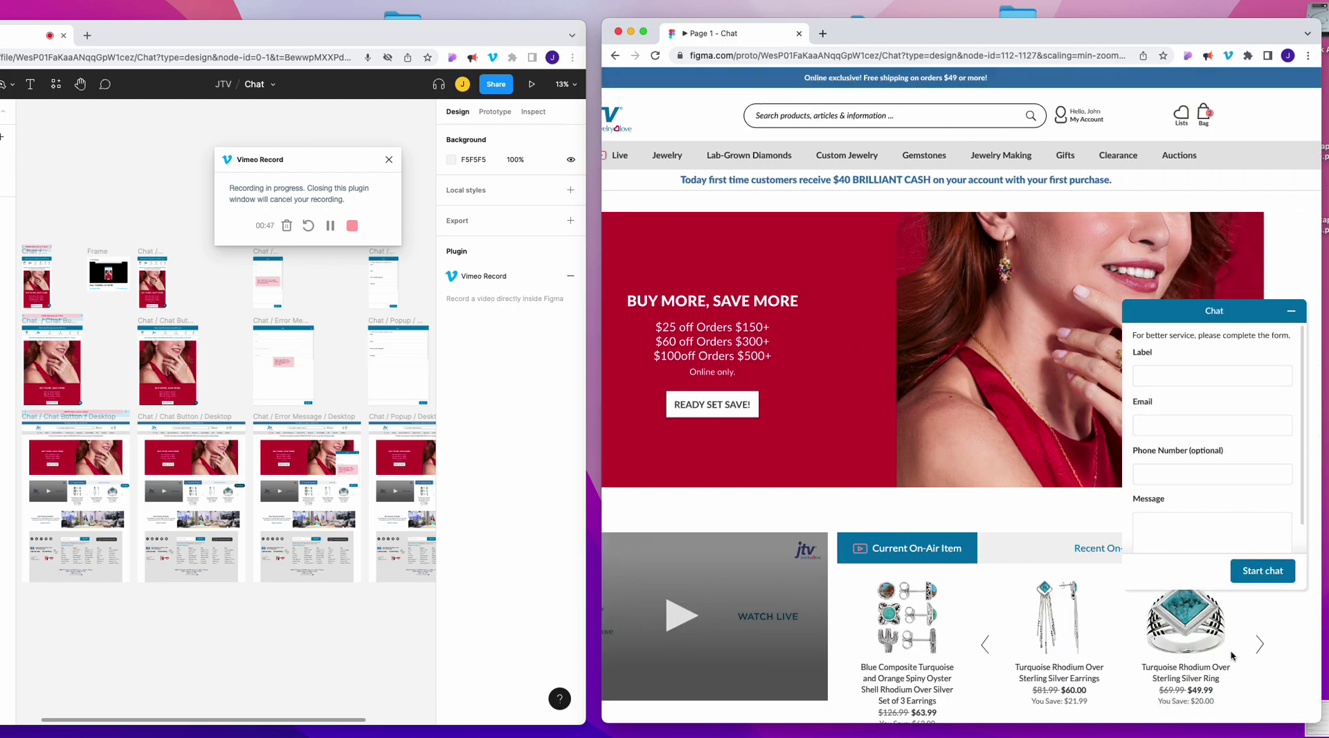
{"action": "left_click", "coordinate": [1262, 571]}
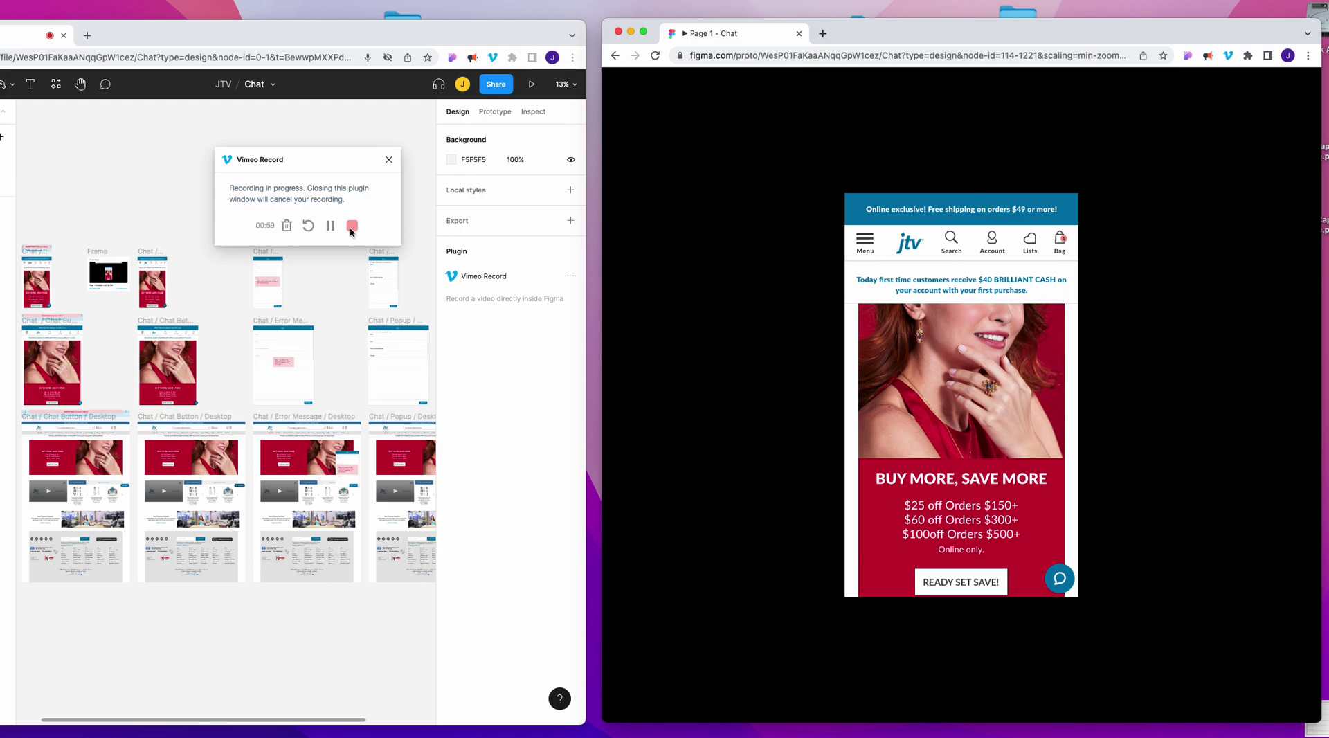
Step: Stop the Vimeo recording, producing the 01:02 prototype walkthrough video
{"action": "left_click", "coordinate": [353, 228]}
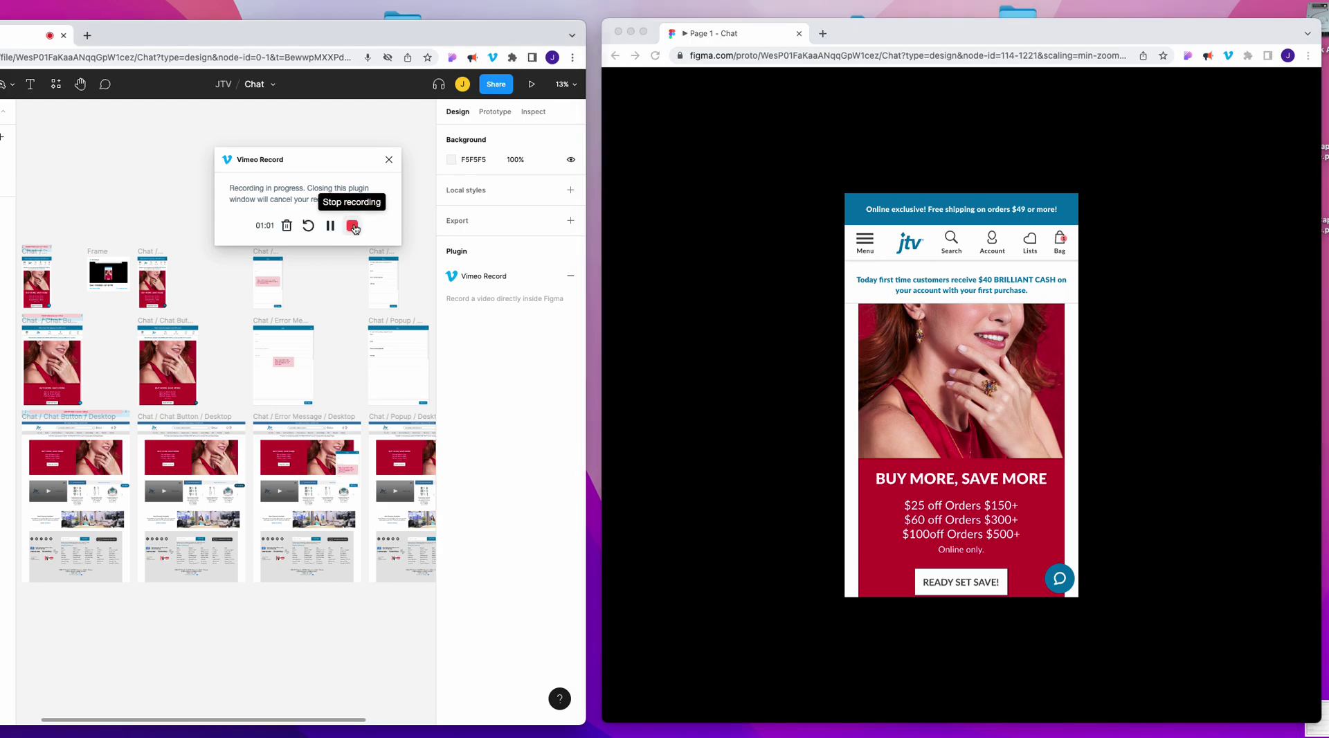
{"action": "left_click", "coordinate": [352, 226]}
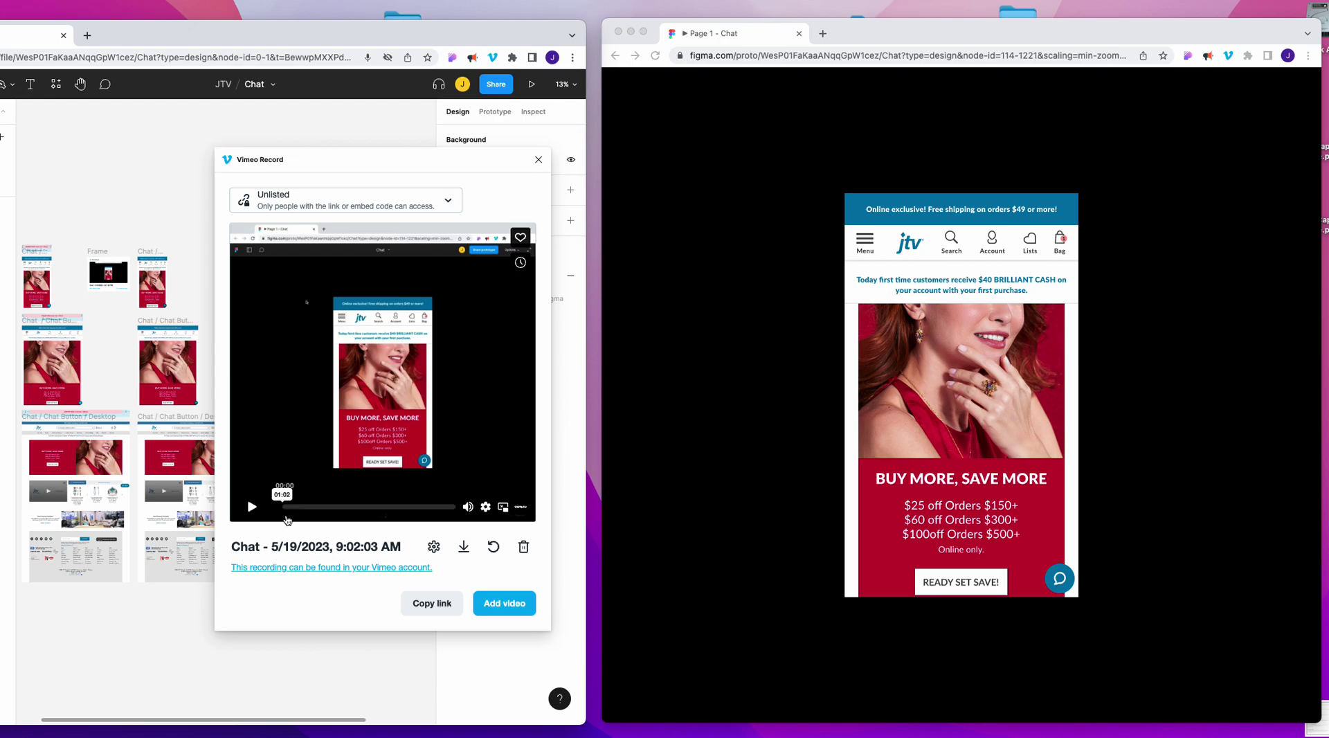
Step: Title the recording 'How to use Vimeo with Figma' and add it to the canvas
{"action": "left_click", "coordinate": [316, 549]}
{"action": "type", "text": "How to use Vimeo with Figma"}
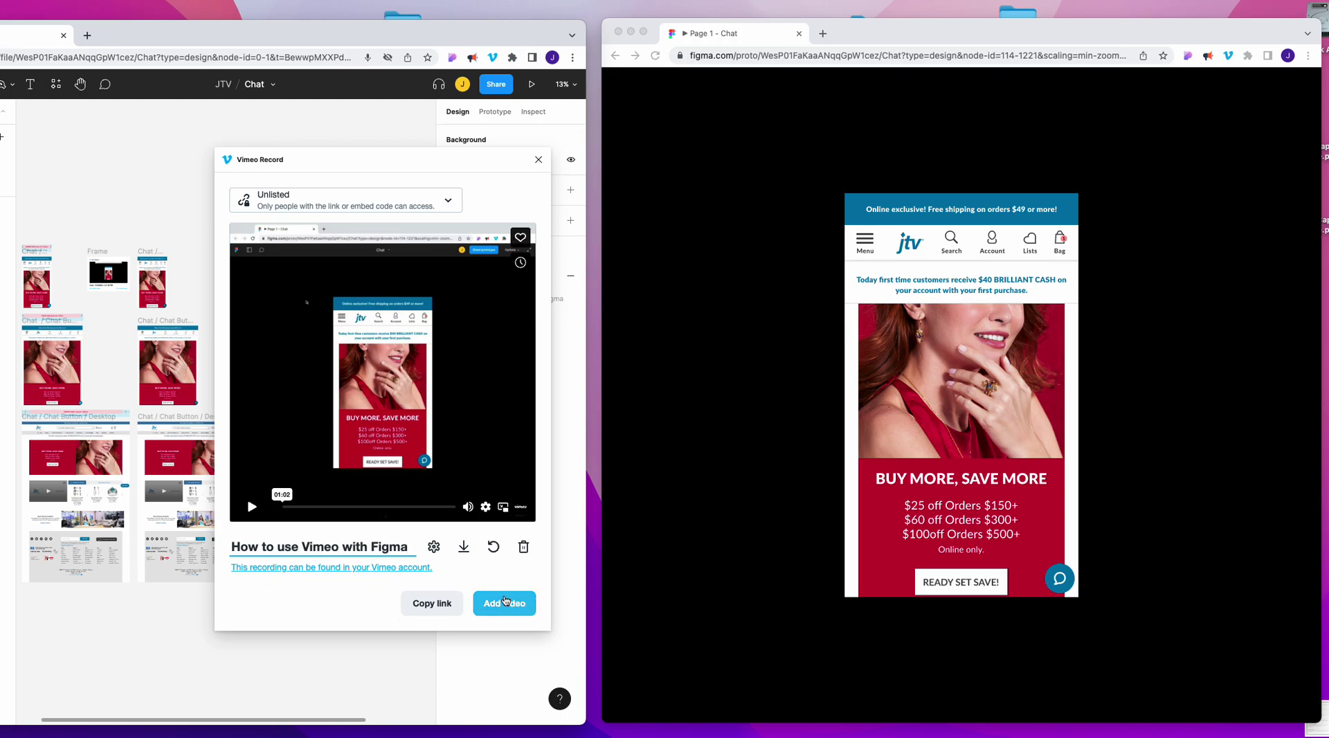
{"action": "left_click", "coordinate": [510, 604]}
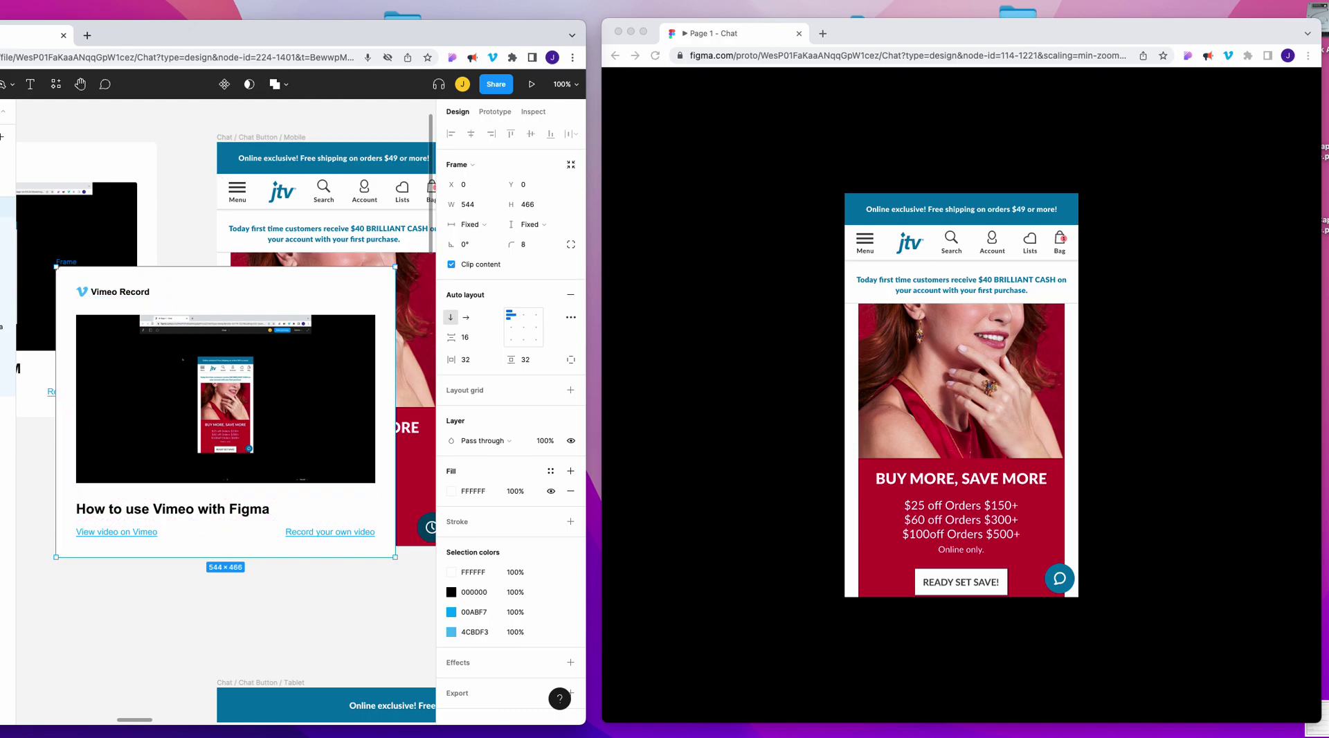
Step: Make the Figma window full screen and drag the Vimeo Record frame beside the chat screens
{"action": "key", "text": "ctrl+super+f"}
{"action": "left_click", "coordinate": [803, 353]}
{"action": "left_click_drag", "start_coordinate": [356, 261], "coordinate": [802, 218]}
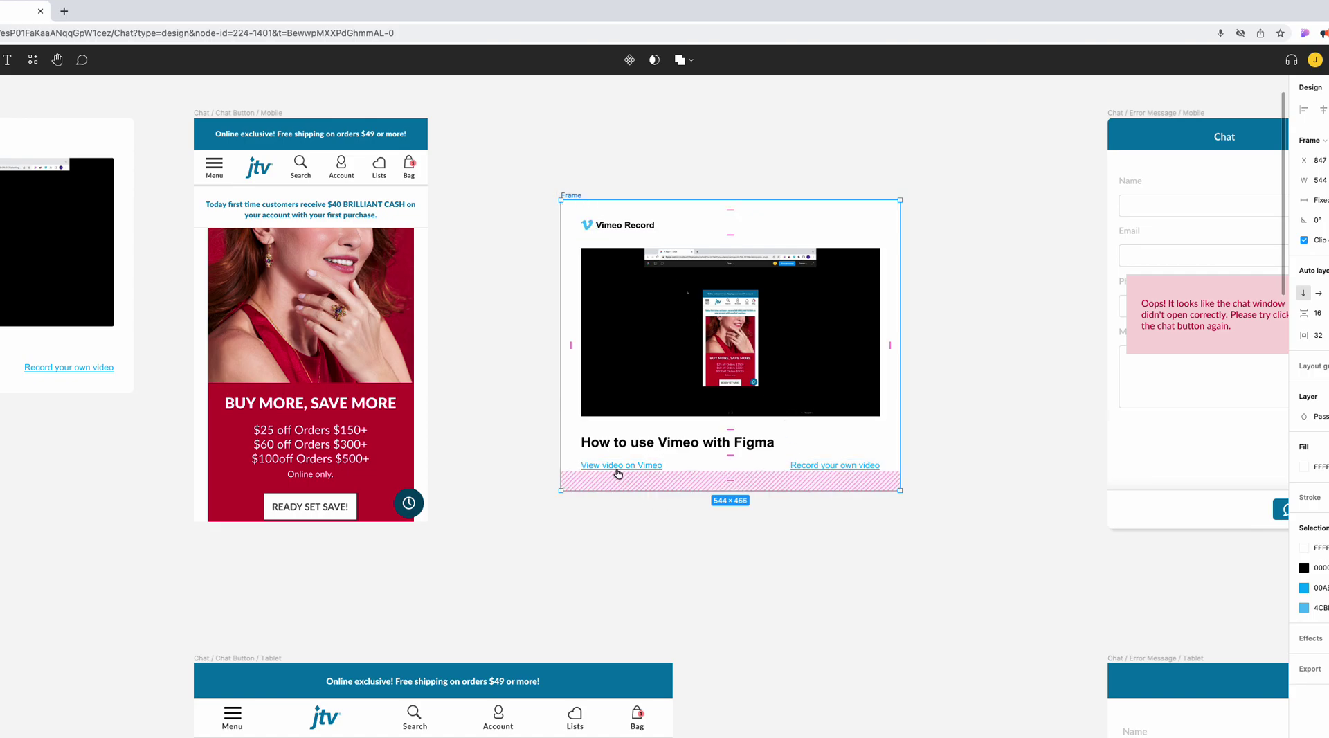
{"action": "mouse_move", "coordinate": [628, 468]}
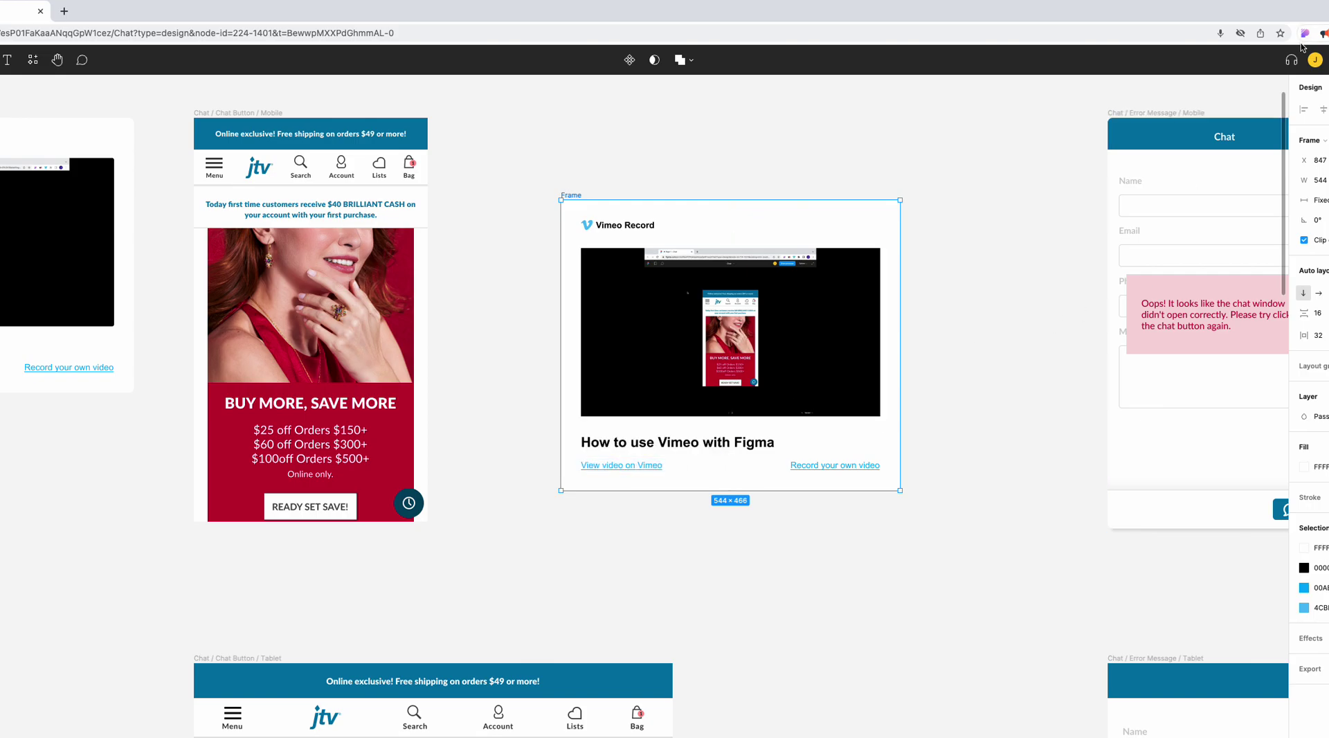
{"action": "mouse_move", "coordinate": [1159, 5]}
{"action": "left_mouse_down"}
{"action": "mouse_move", "coordinate": [1145, 205]}
{"action": "mouse_move", "coordinate": [1151, 2]}
{"action": "left_mouse_up"}
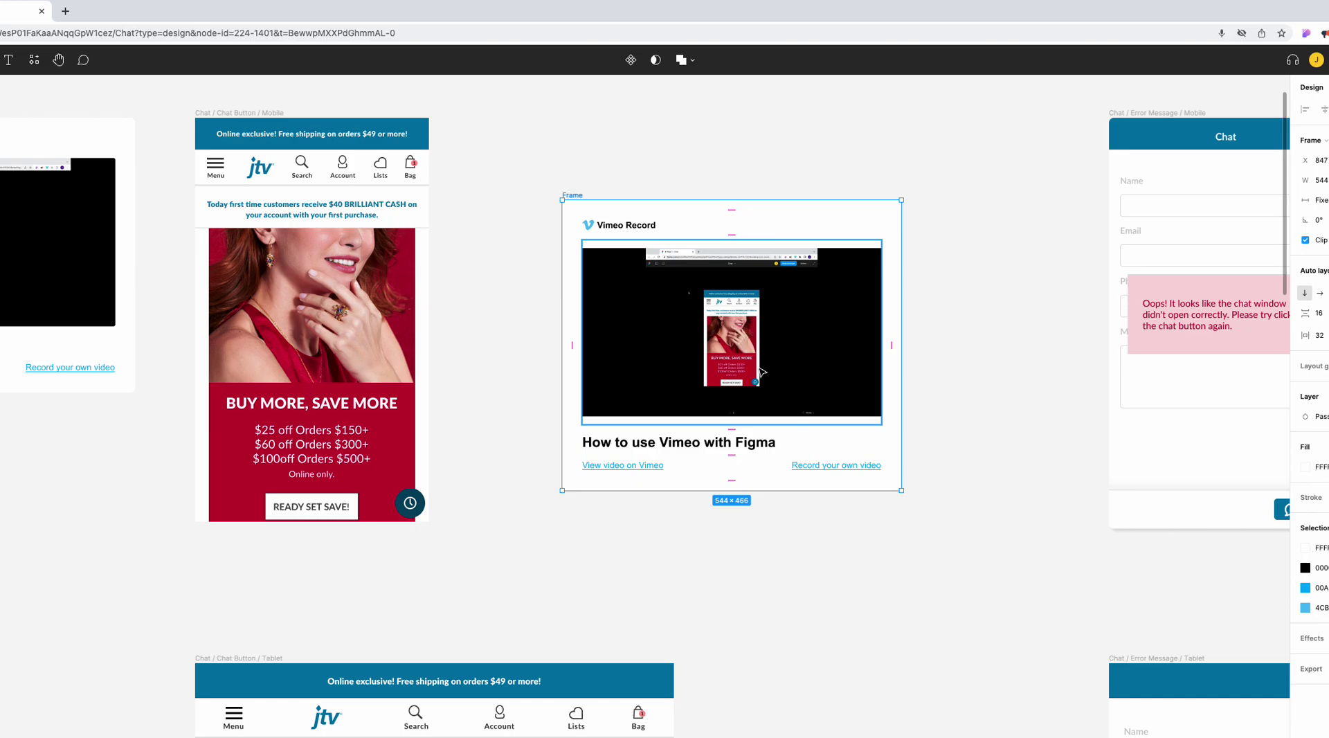
Step: Play the 'How to use Vimeo with Figma' video on Vimeo and pause it at 00:05
{"action": "left_click", "coordinate": [968, 340]}
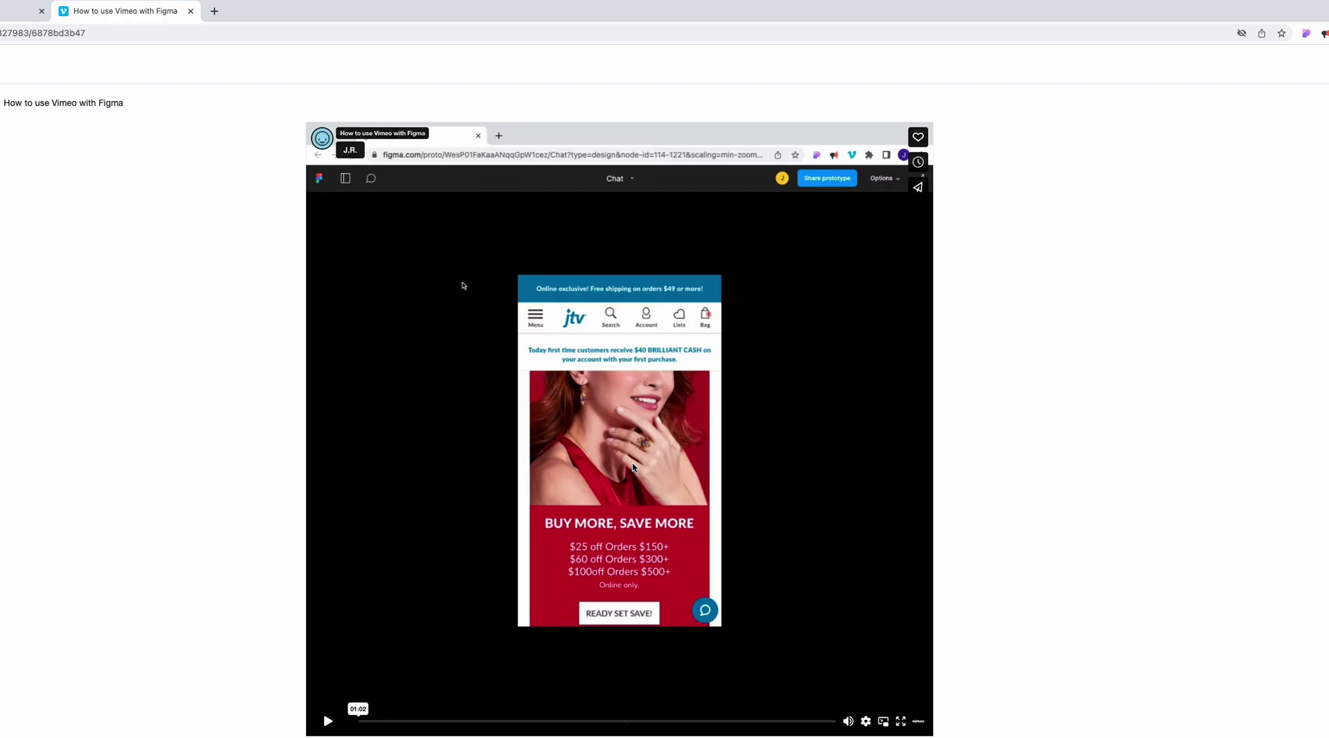
{"action": "left_click", "coordinate": [328, 722]}
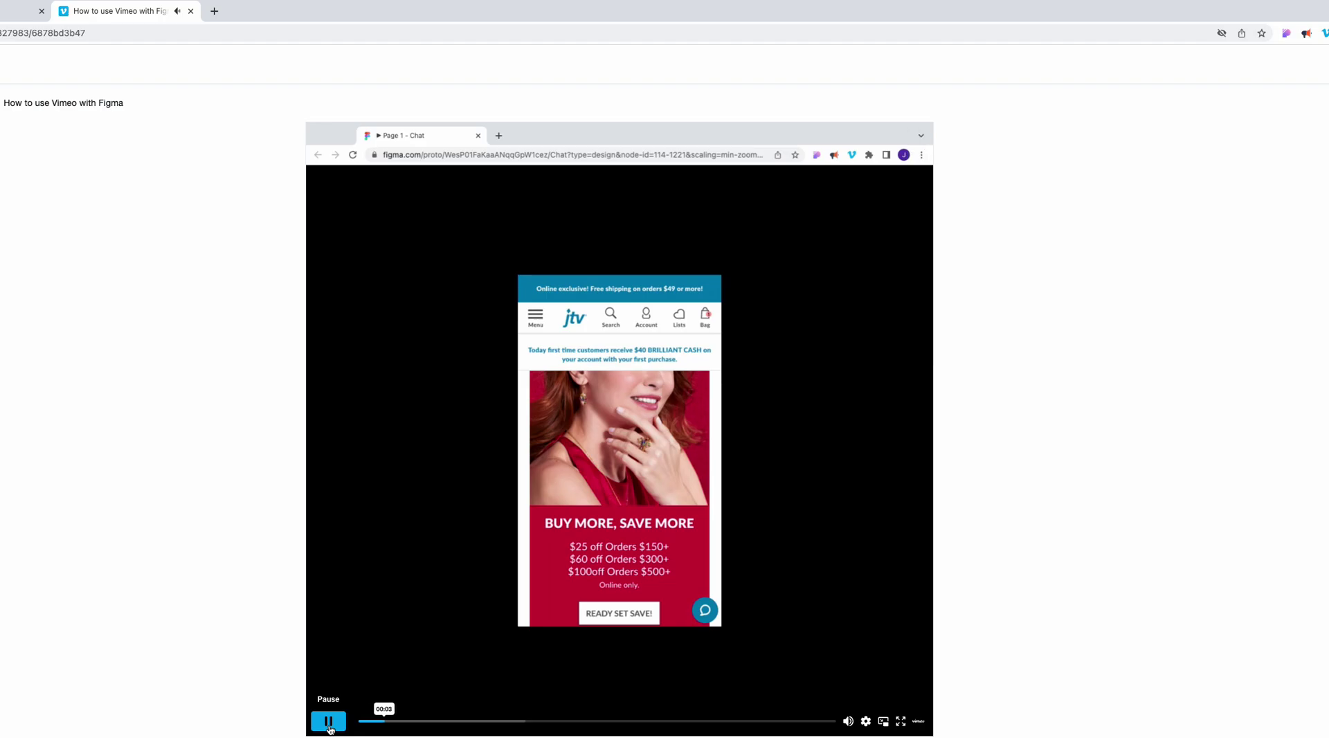
{"action": "left_click", "coordinate": [328, 721]}
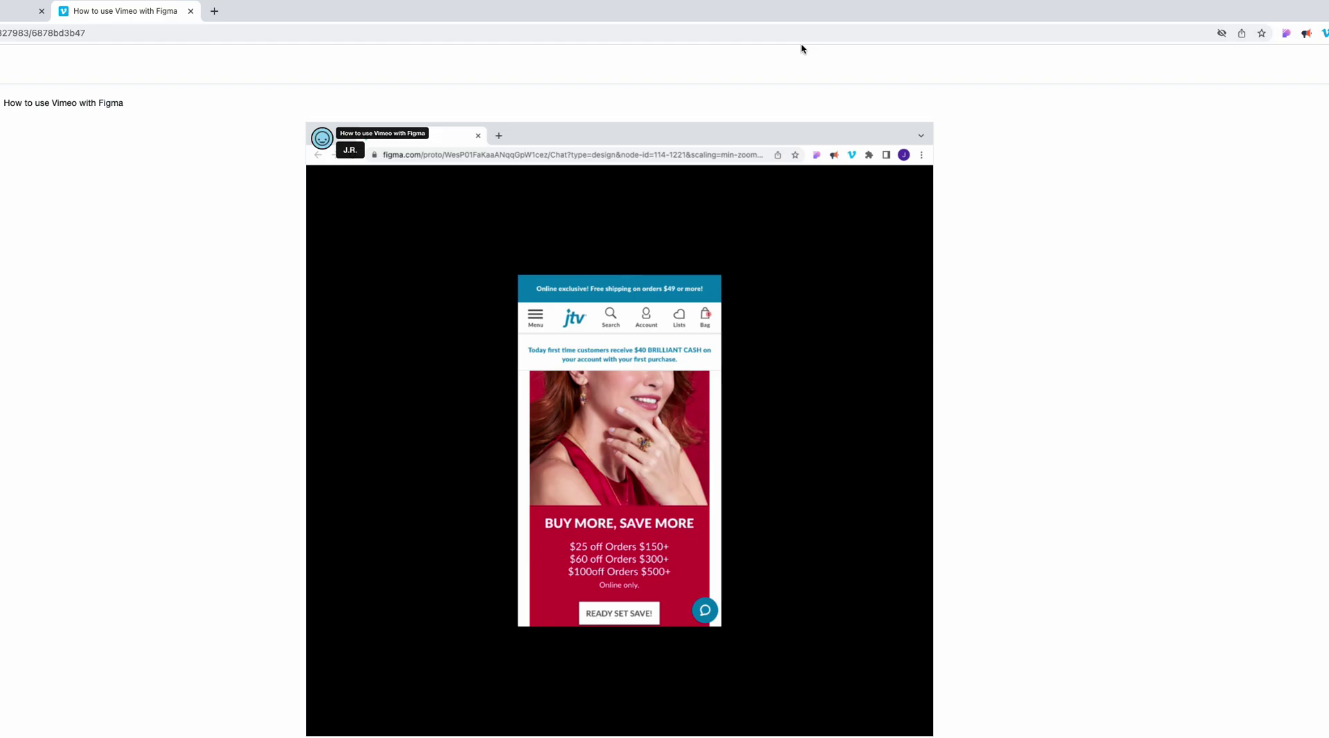
{"action": "mouse_move", "coordinate": [762, 300]}
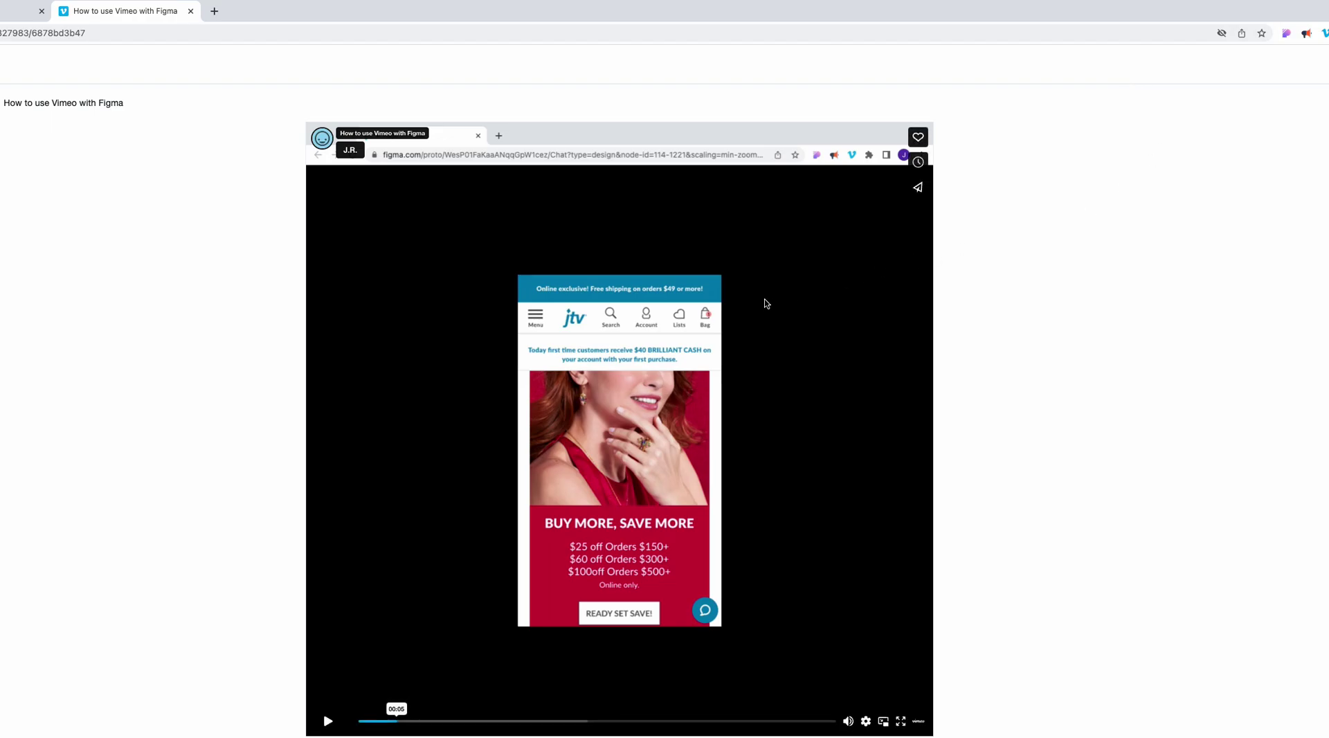